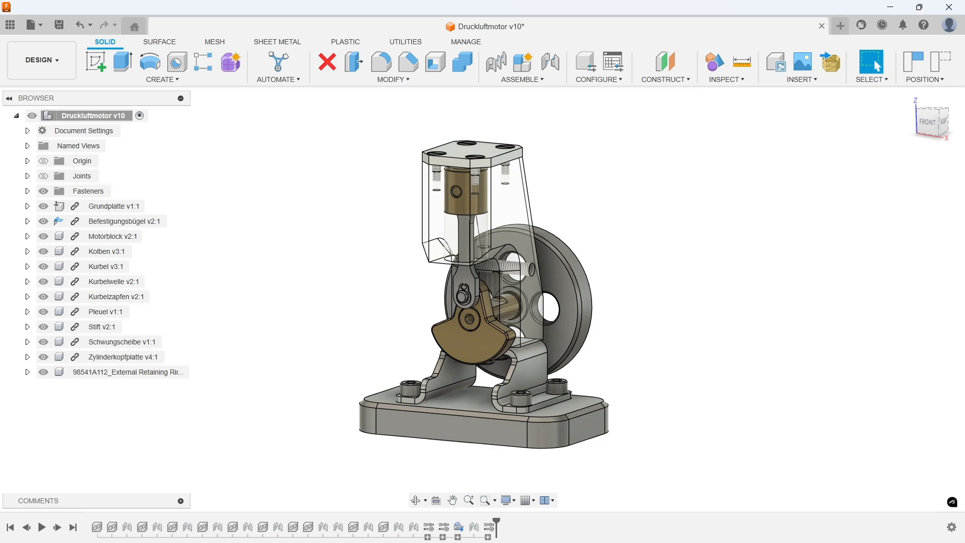
Look at the available user languages in the general preferences and close the preferences without changing anything
{"action": "left_click", "coordinate": [948, 25]}
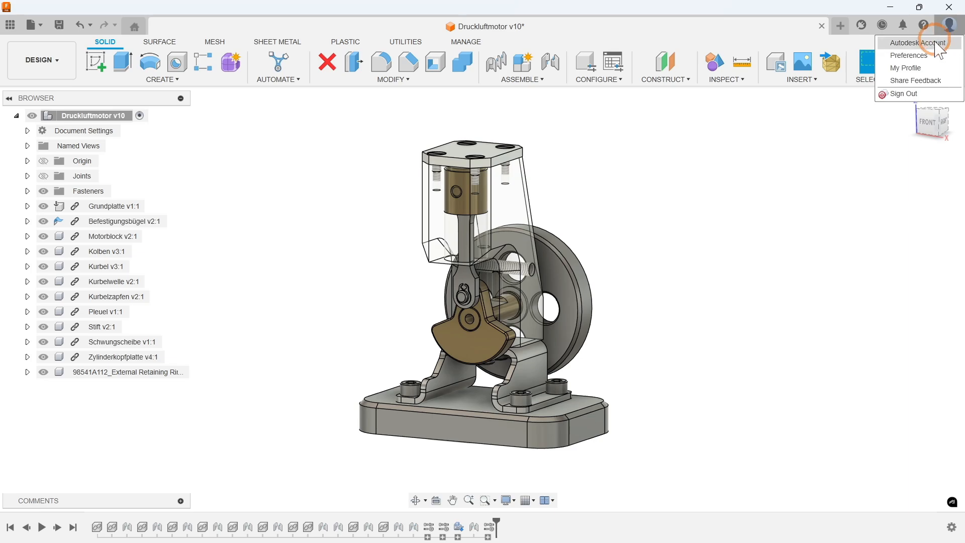
{"action": "left_click", "coordinate": [914, 55]}
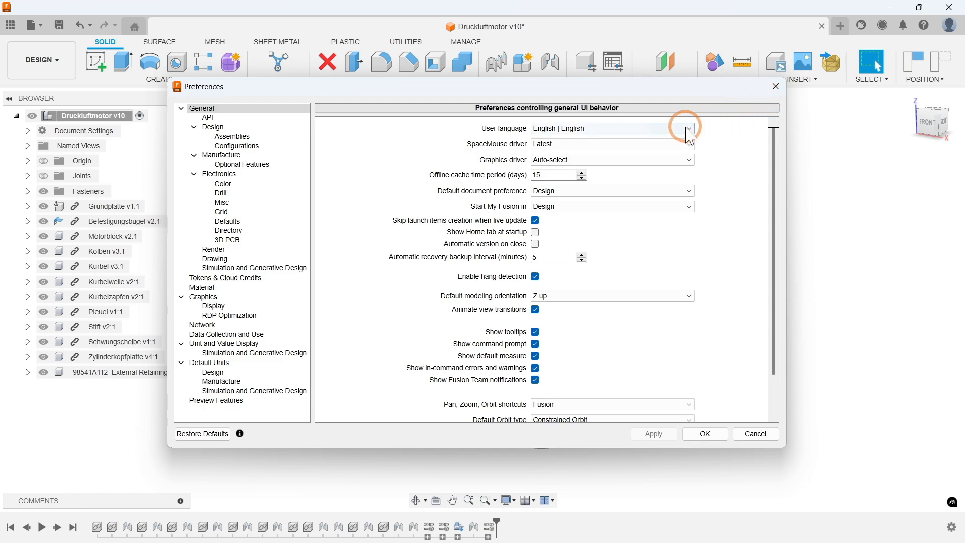
{"action": "left_click", "coordinate": [684, 130]}
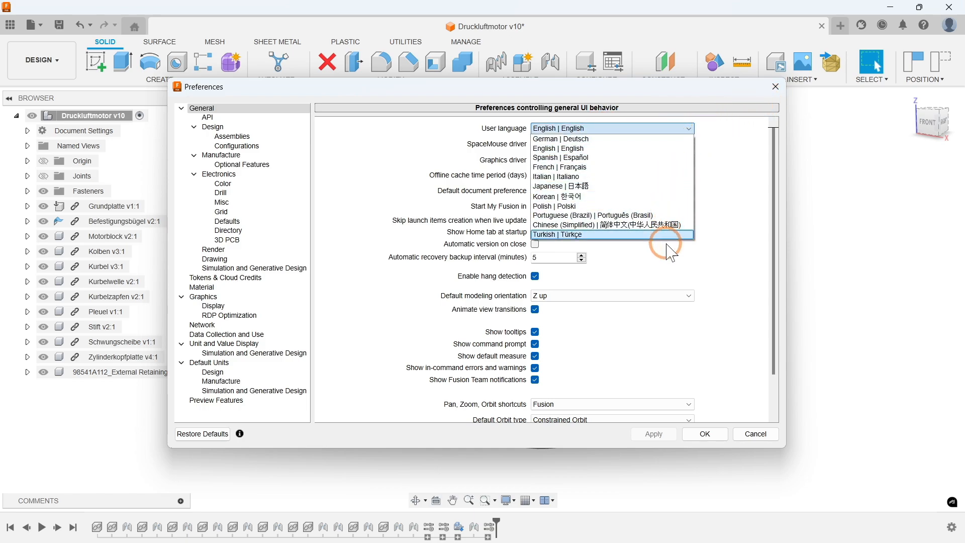
{"action": "left_click", "coordinate": [718, 336]}
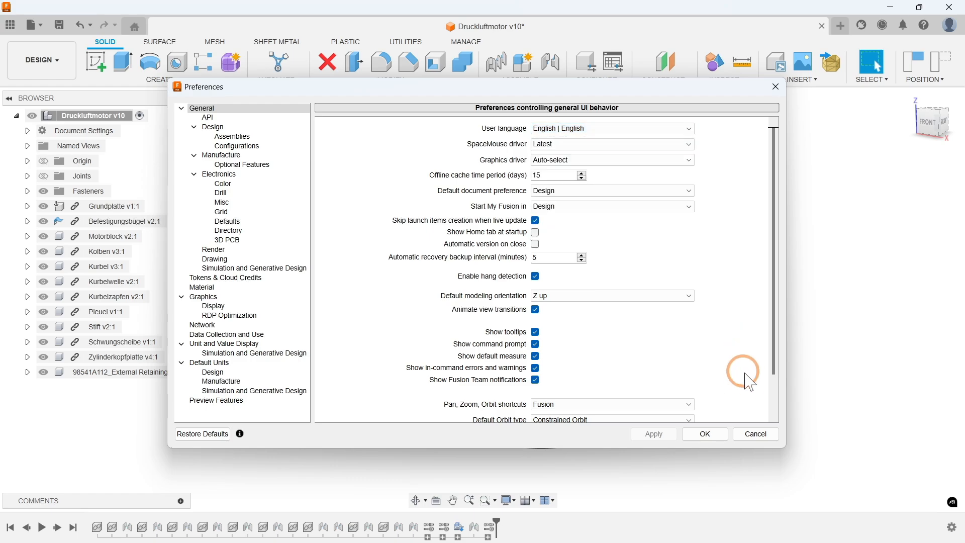
{"action": "left_click", "coordinate": [755, 433]}
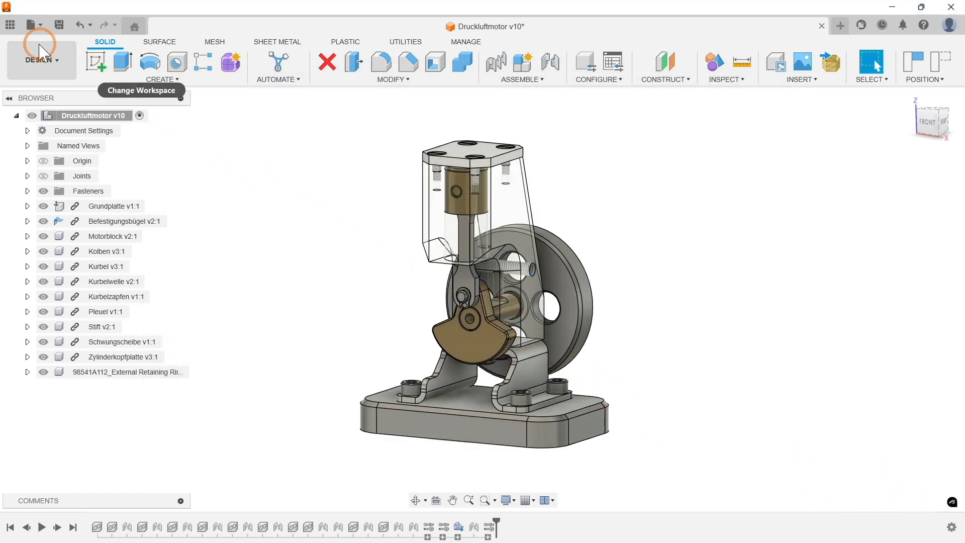
Show the project data and look through the files in the DruckluftmotorFertig project
{"action": "left_click", "coordinate": [11, 26]}
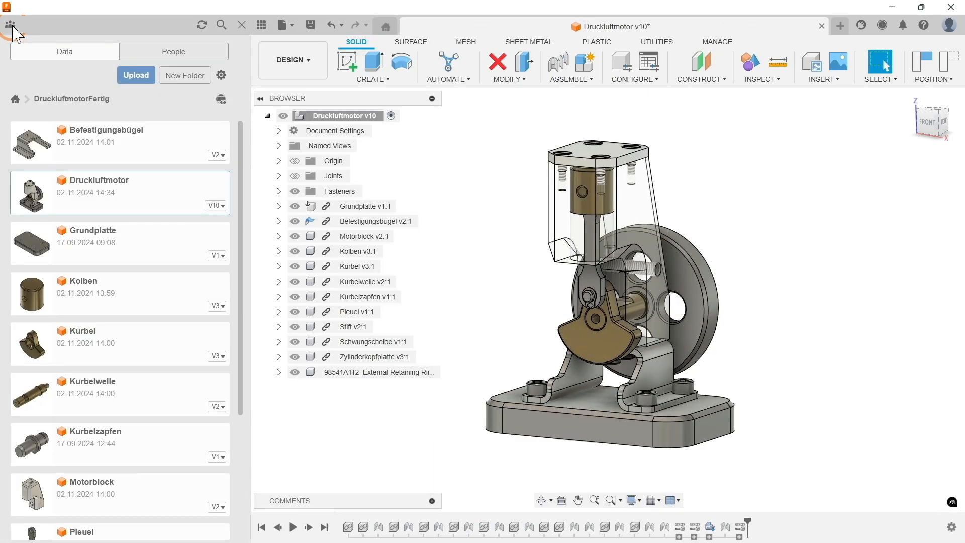
{"action": "scroll", "coordinate": [157, 281], "scroll_direction": "down", "scroll_amount": 3}
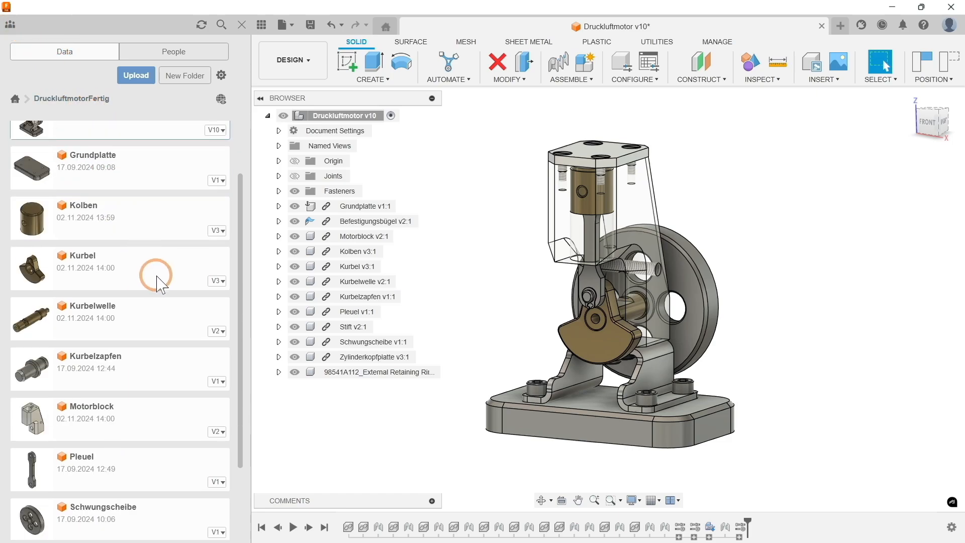
{"action": "scroll", "coordinate": [153, 306], "scroll_direction": "down", "scroll_amount": 4}
{"action": "scroll", "coordinate": [119, 453], "scroll_direction": "up", "scroll_amount": 5}
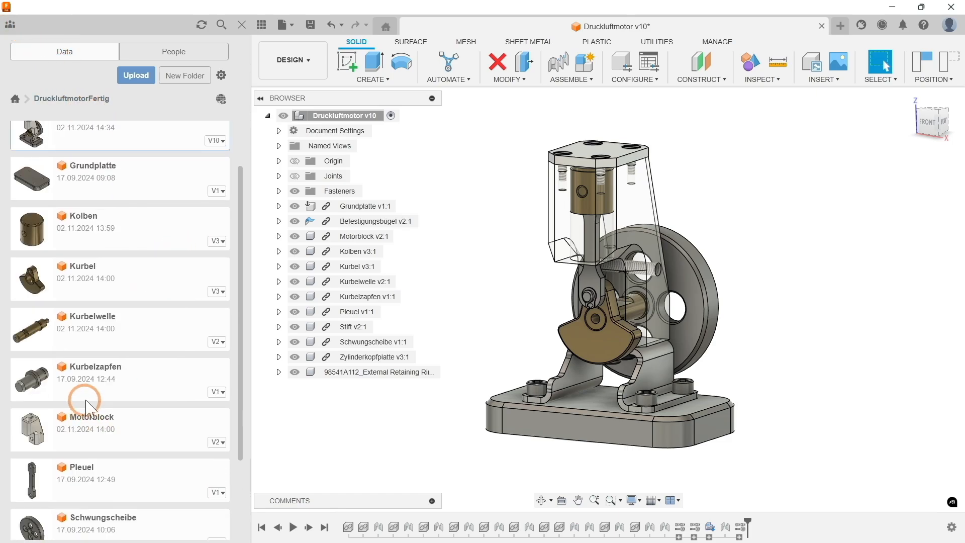
{"action": "scroll", "coordinate": [91, 382], "scroll_direction": "up", "scroll_amount": 3}
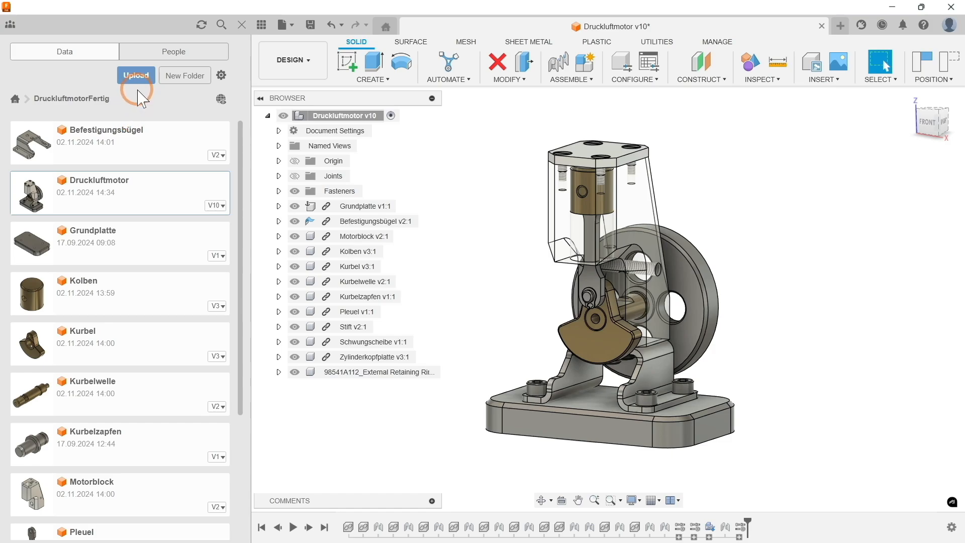
Go back to the project overview and create a new project named Fusion Tutorials
{"action": "left_click", "coordinate": [15, 99]}
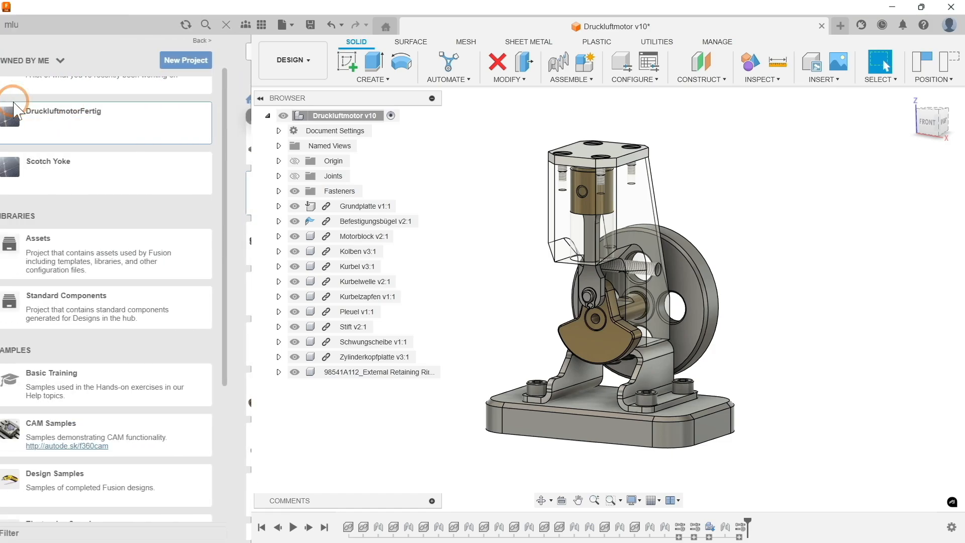
{"action": "left_click", "coordinate": [207, 63]}
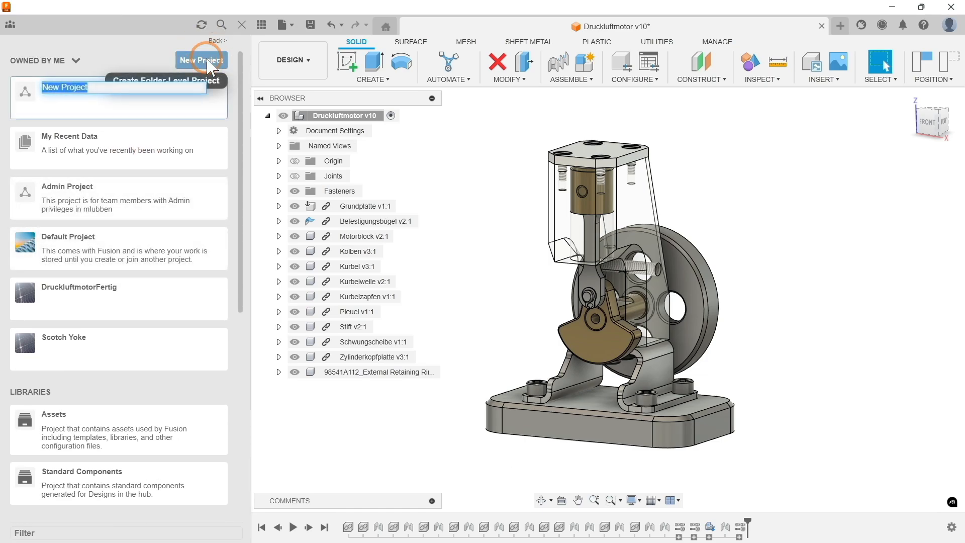
{"action": "type", "text": "Fusion Tutorials"}
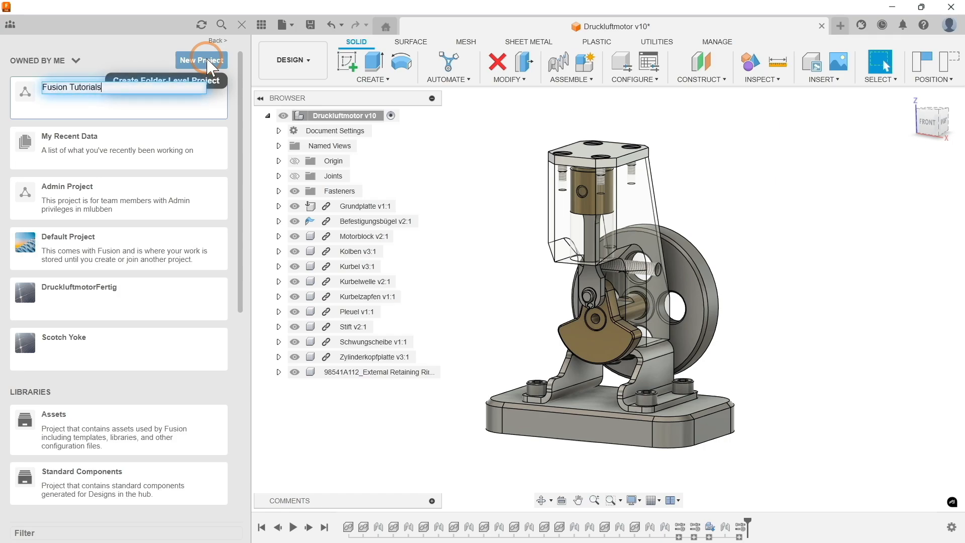
{"action": "key", "text": "Return"}
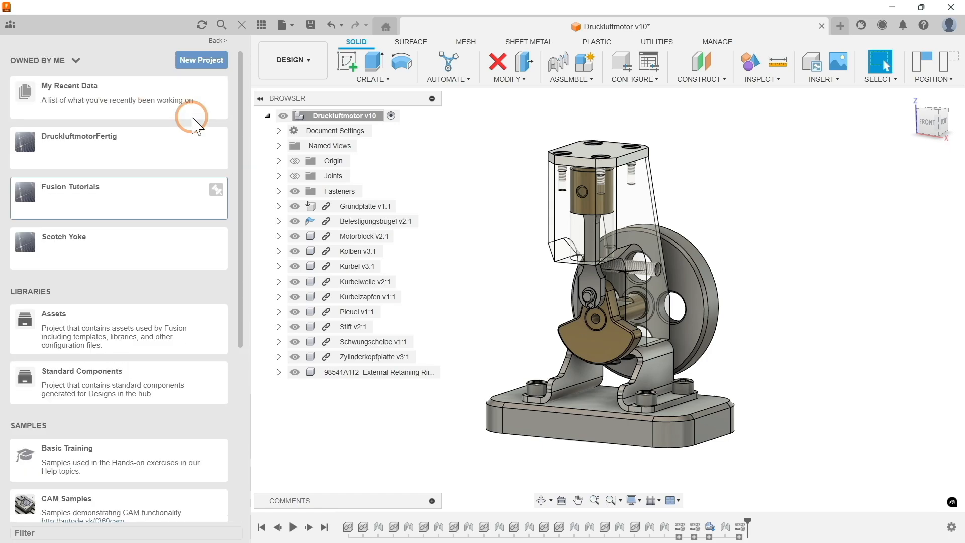
Create a folder named Druckluftmotor inside the Fusion Tutorials project and open it
{"action": "left_click", "coordinate": [152, 198]}
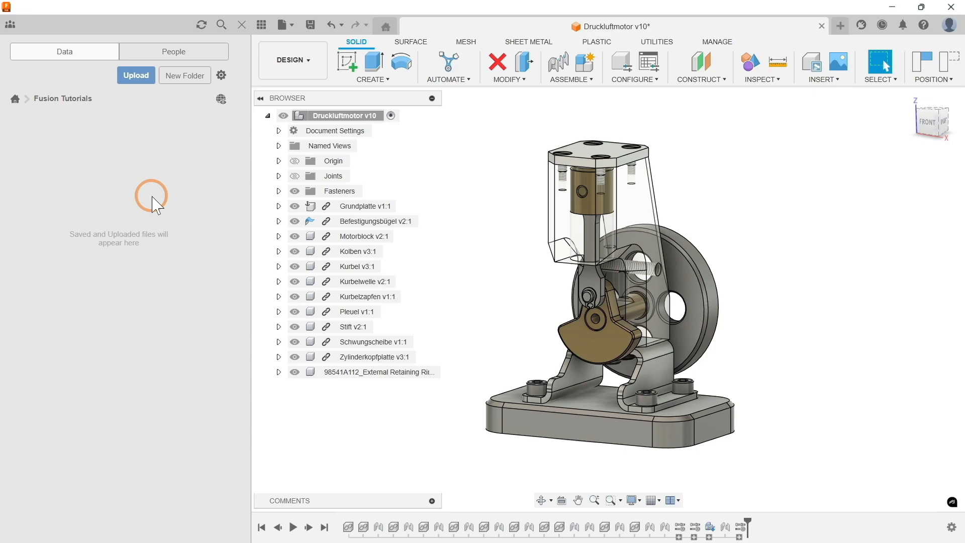
{"action": "left_click", "coordinate": [183, 77]}
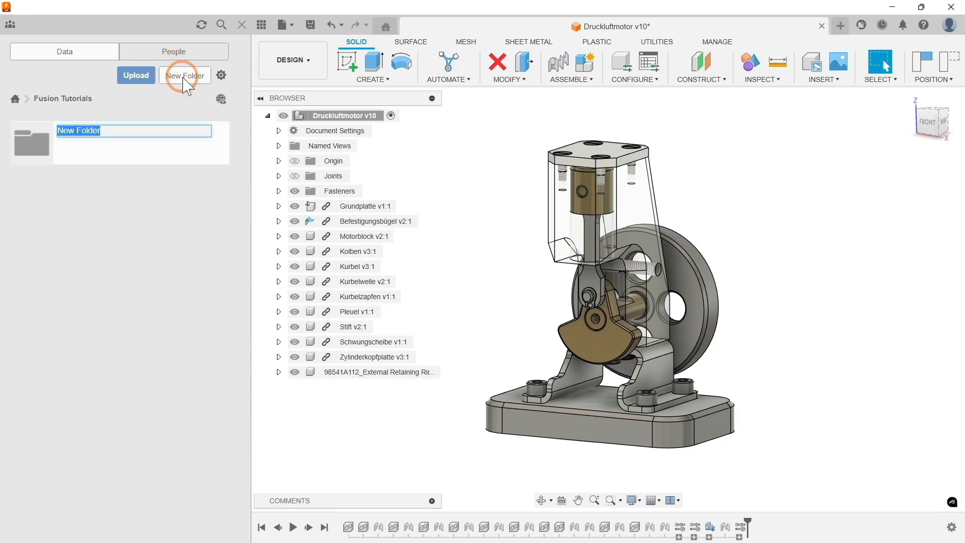
{"action": "type", "text": "Druck"}
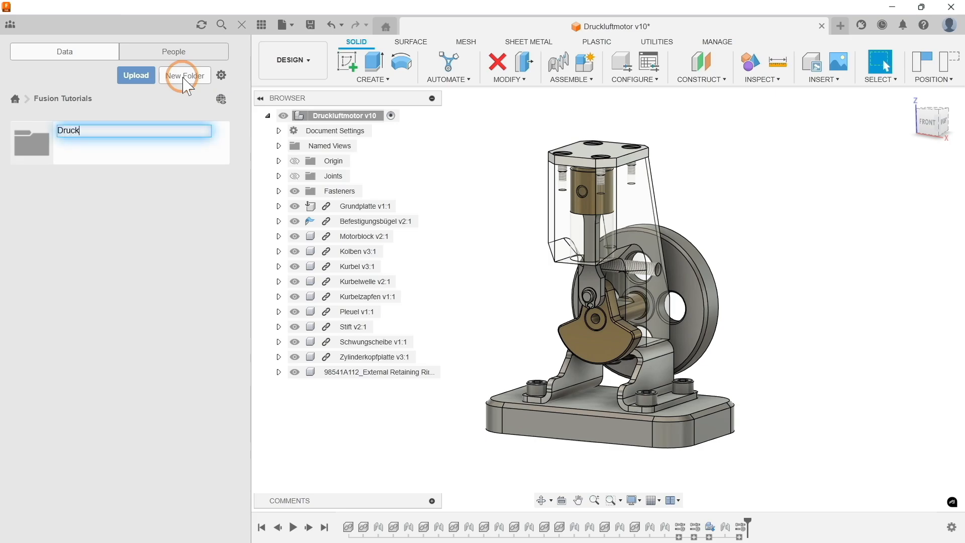
{"action": "type", "text": "luftmotor"}
{"action": "key", "text": "Return"}
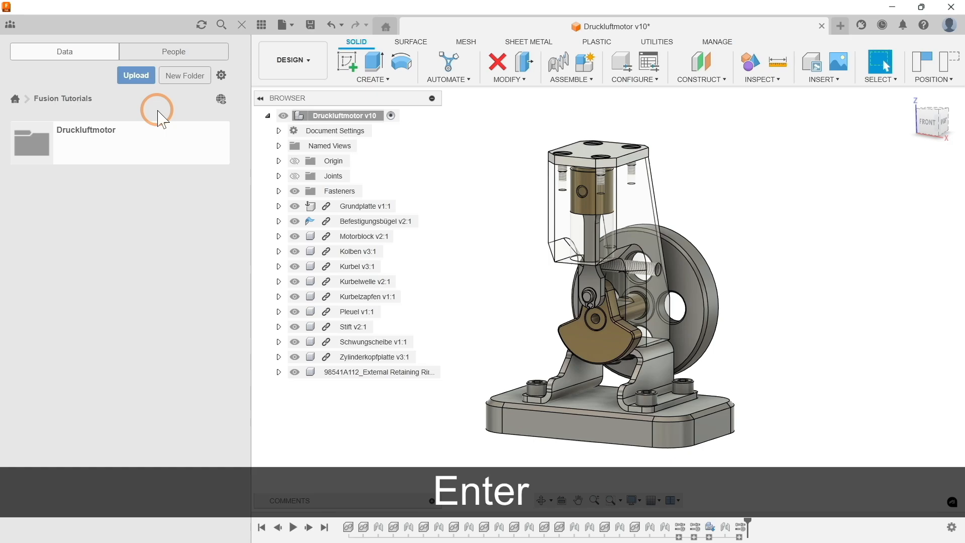
{"action": "left_click", "coordinate": [68, 134]}
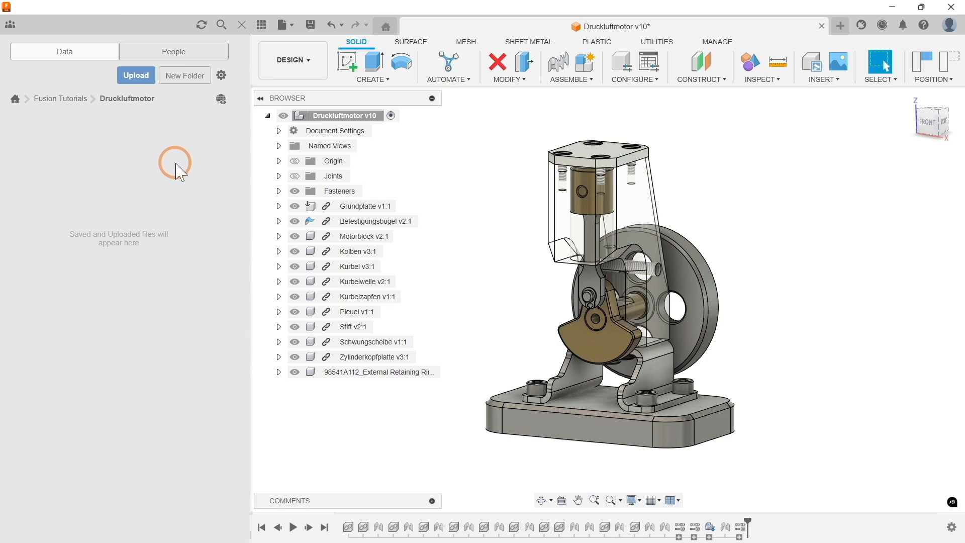
Isolate the Grundplatte component in the Druckluftmotor assembly
{"action": "left_click", "coordinate": [363, 206]}
{"action": "right_click", "coordinate": [367, 208]}
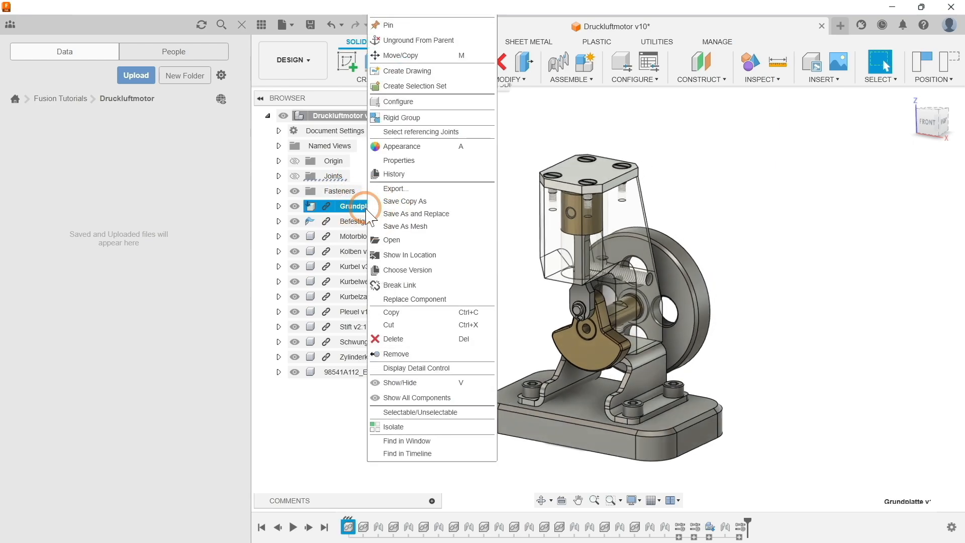
{"action": "left_click", "coordinate": [393, 426]}
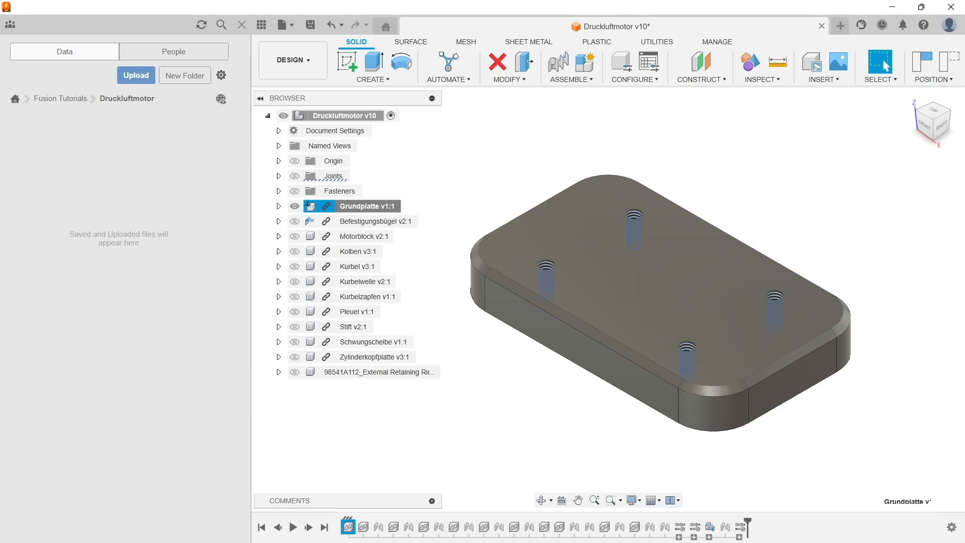
Create a new design, save it as Grundplatte in Fusion Tutorials > Druckluftmotor, and hide the project data
{"action": "left_click", "coordinate": [283, 26]}
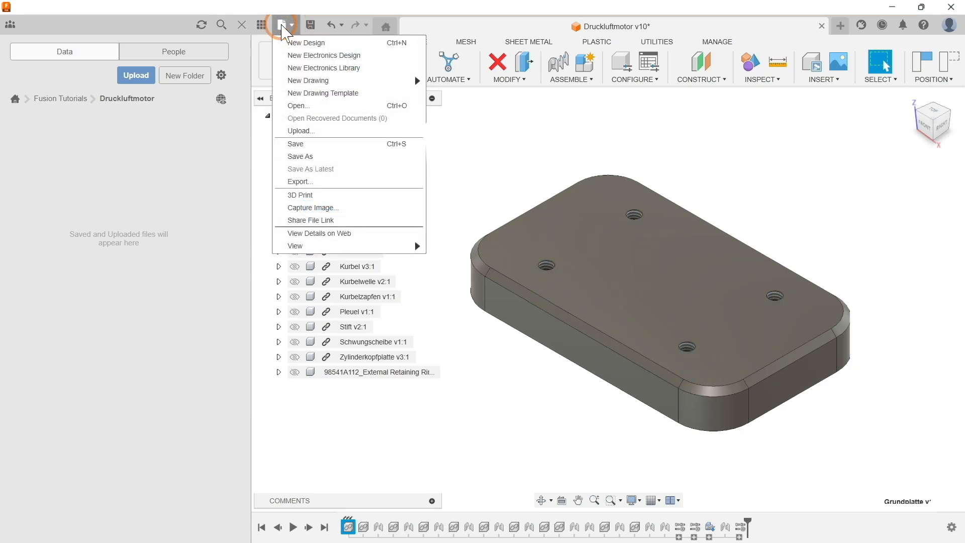
{"action": "left_click", "coordinate": [307, 43]}
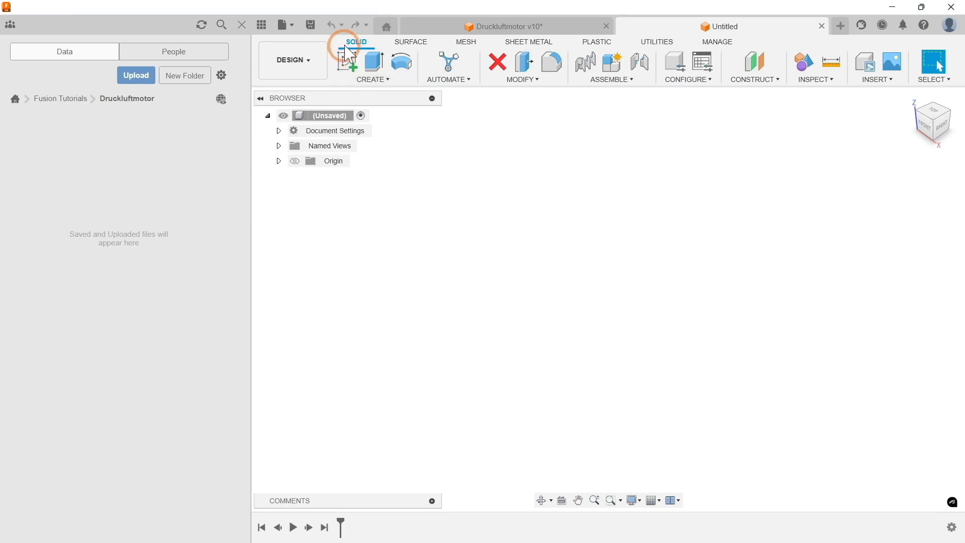
{"action": "left_click", "coordinate": [311, 26]}
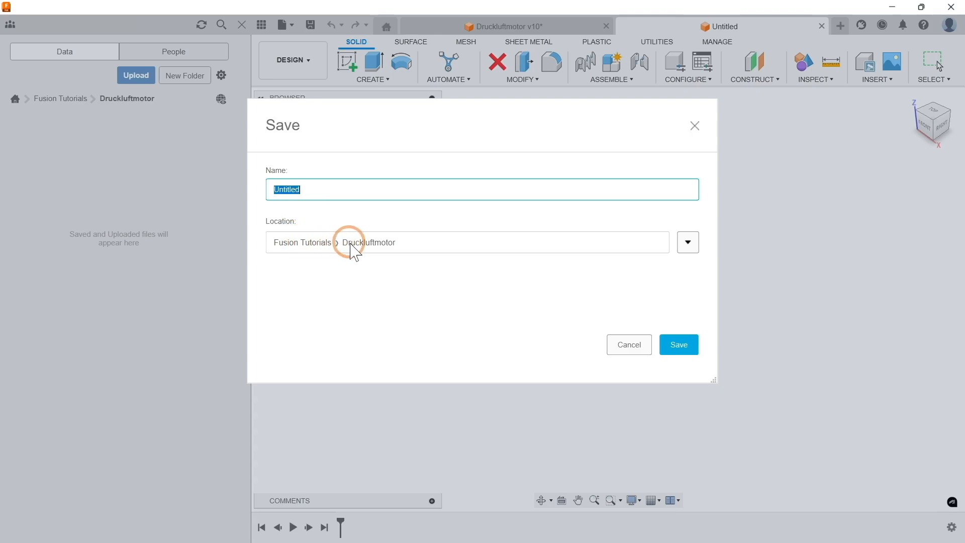
{"action": "type", "text": "Grundpla"}
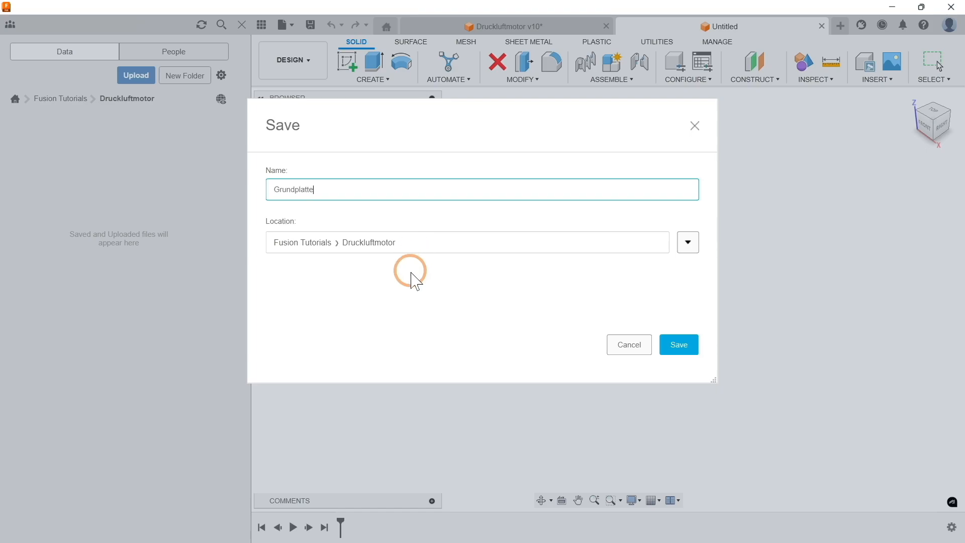
{"action": "key", "text": "Return"}
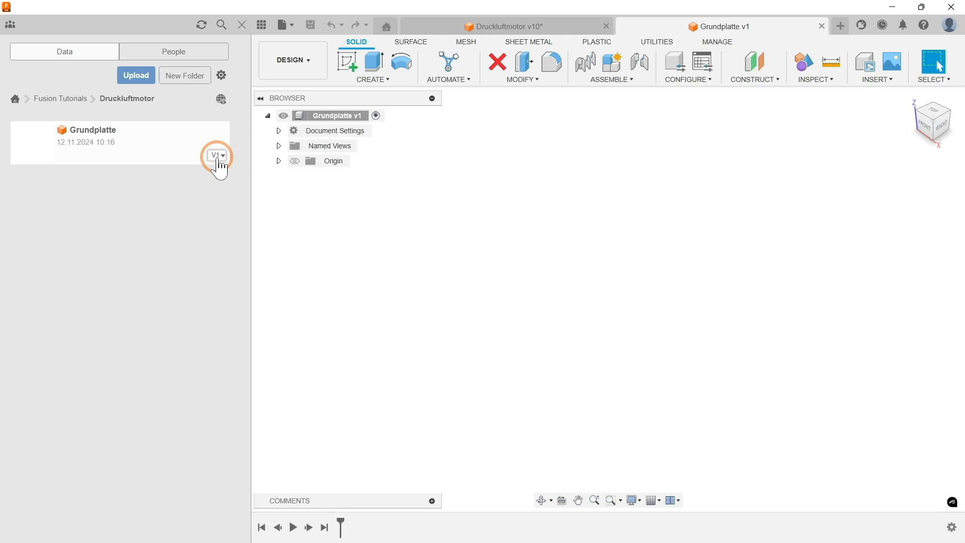
{"action": "left_click", "coordinate": [243, 25]}
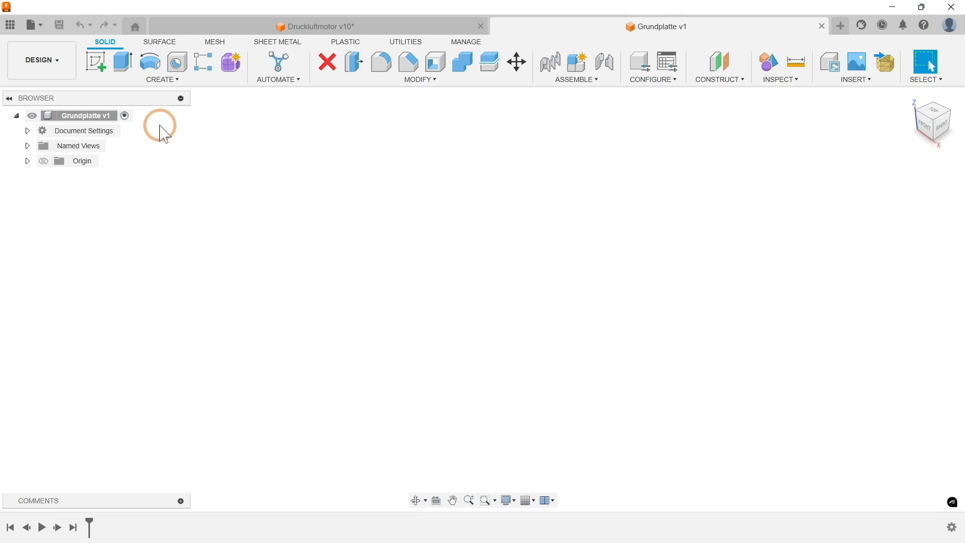
Create a sketch on the XY origin plane of the Grundplatte design and check its entry among the design's sketches
{"action": "left_click", "coordinate": [160, 81]}
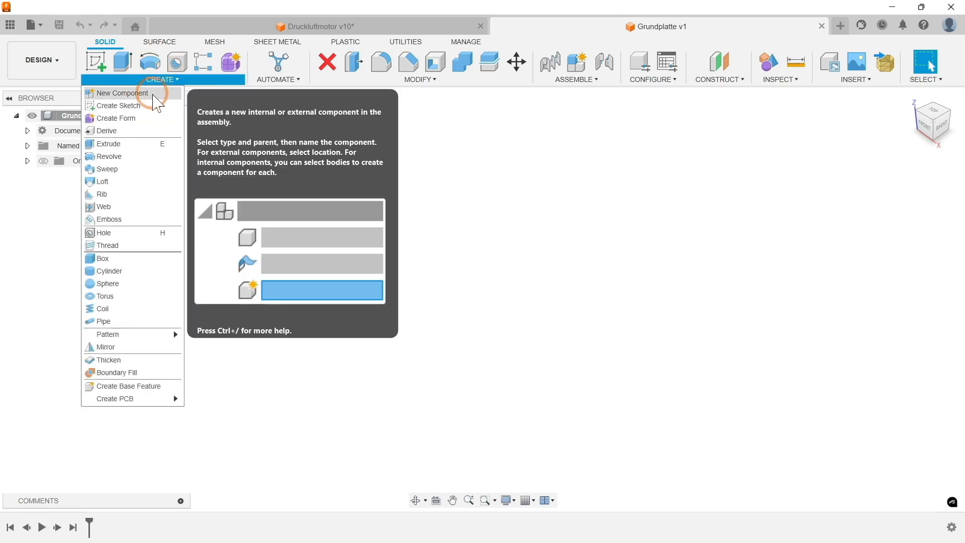
{"action": "left_click", "coordinate": [151, 114]}
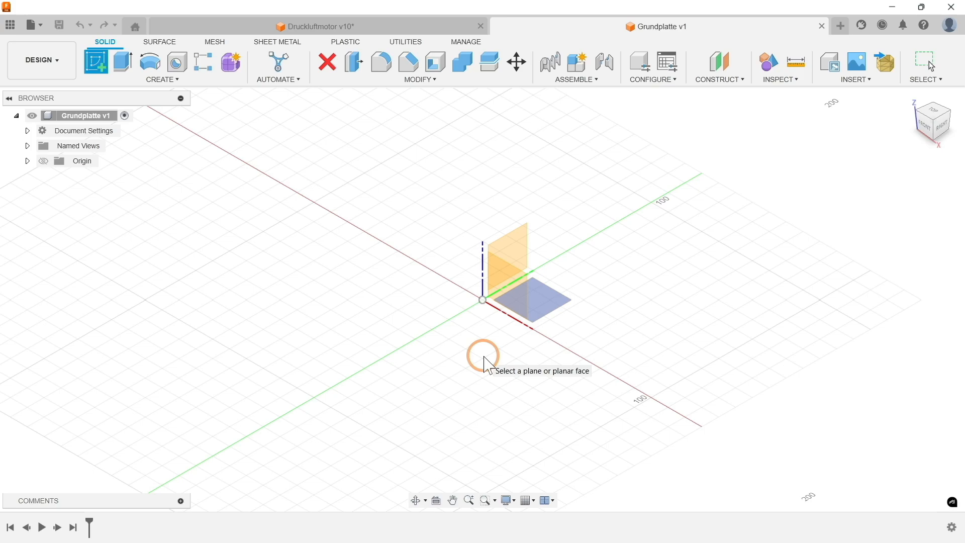
{"action": "left_click", "coordinate": [552, 300]}
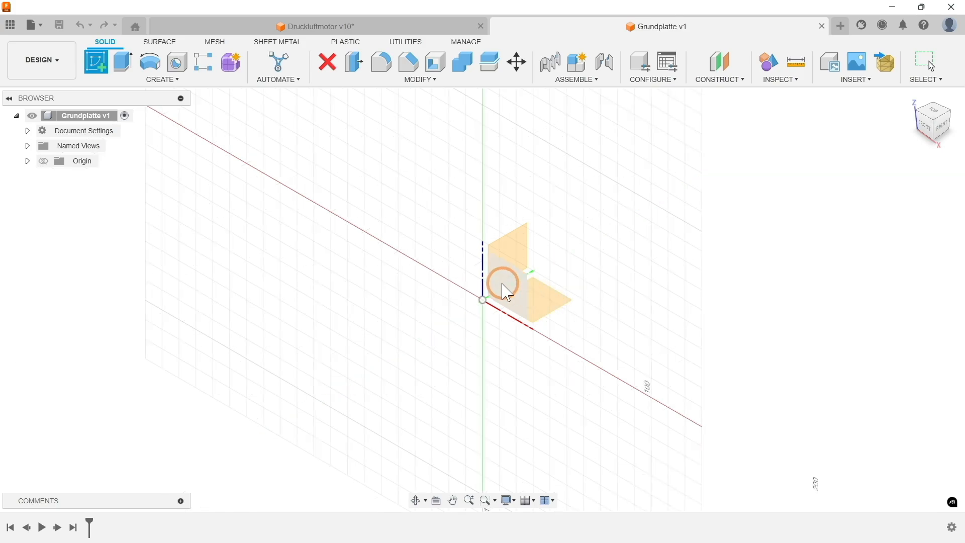
{"action": "left_click", "coordinate": [27, 161]}
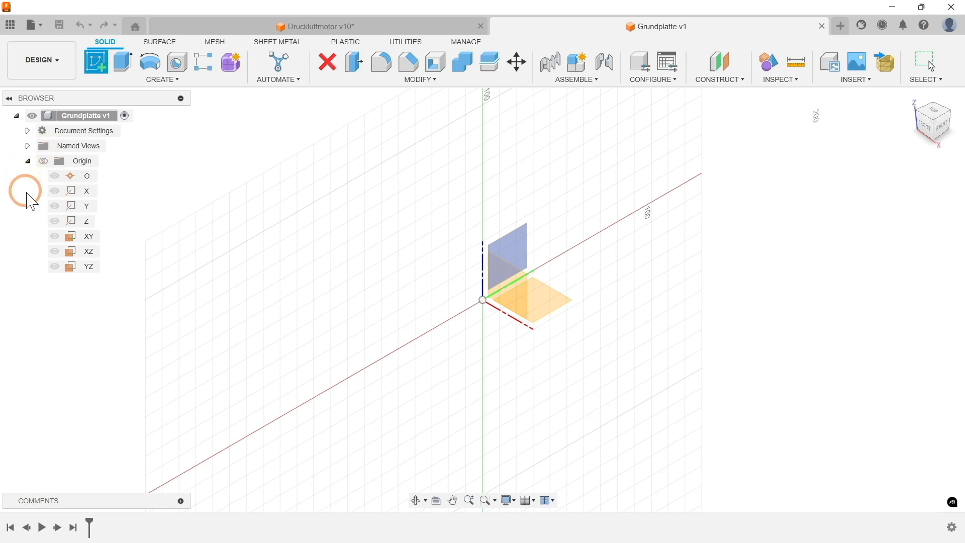
{"action": "left_click", "coordinate": [89, 237]}
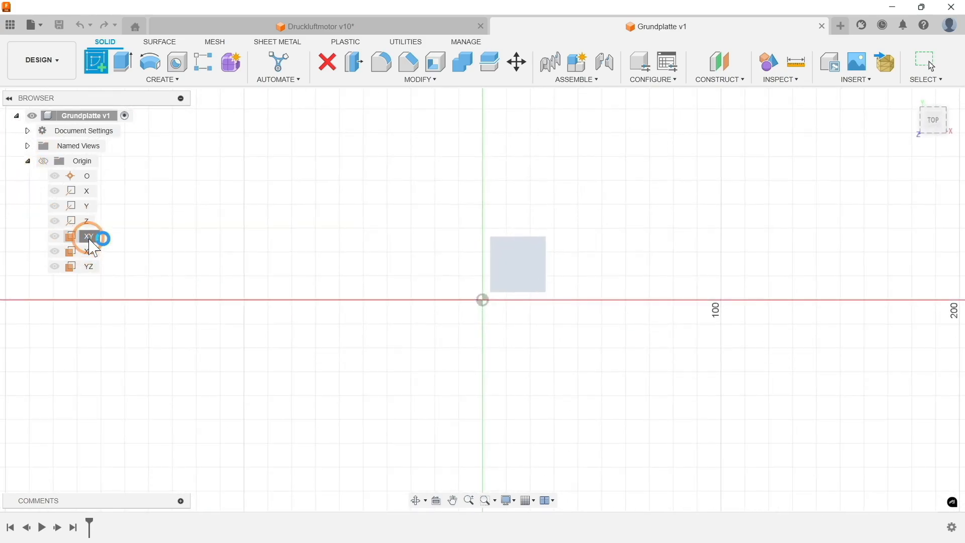
{"action": "left_click", "coordinate": [29, 161]}
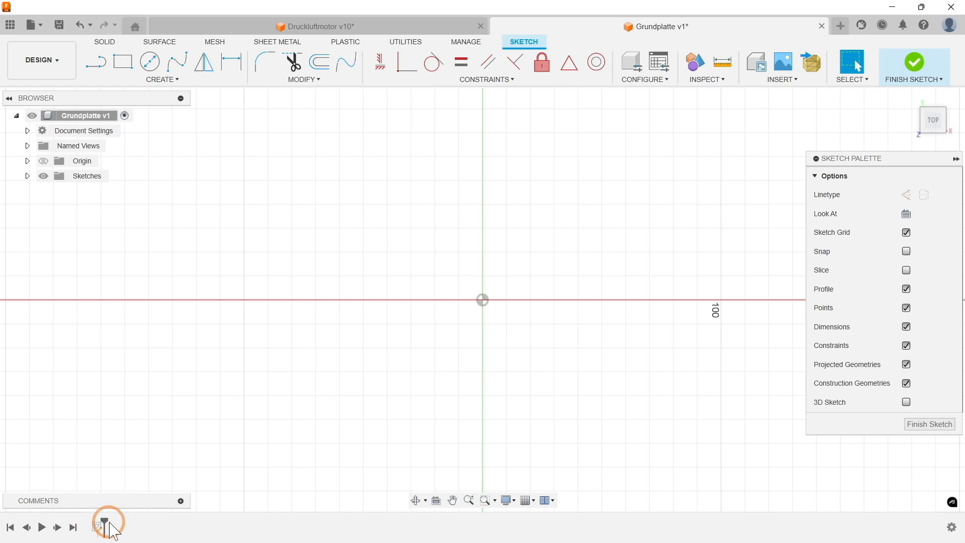
{"action": "left_click", "coordinate": [28, 176]}
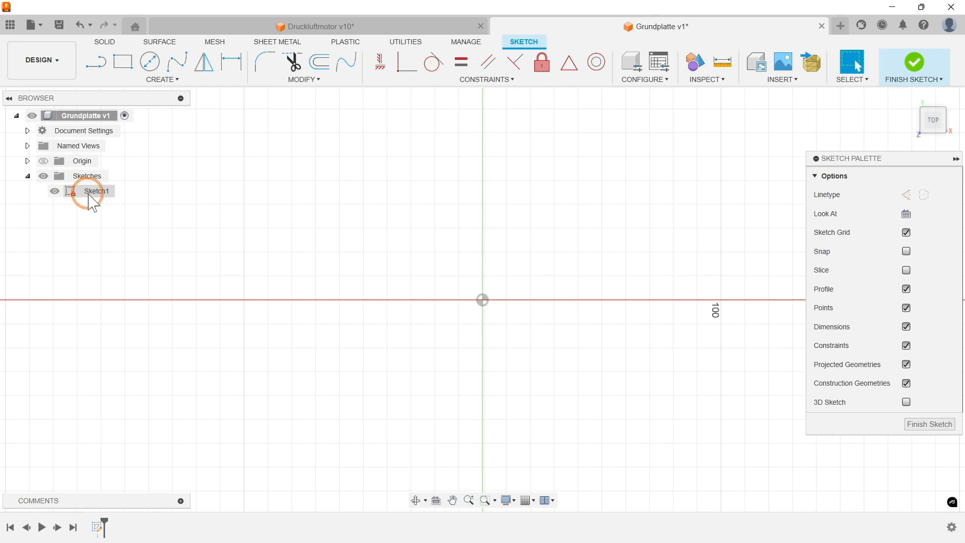
{"action": "left_click", "coordinate": [27, 176]}
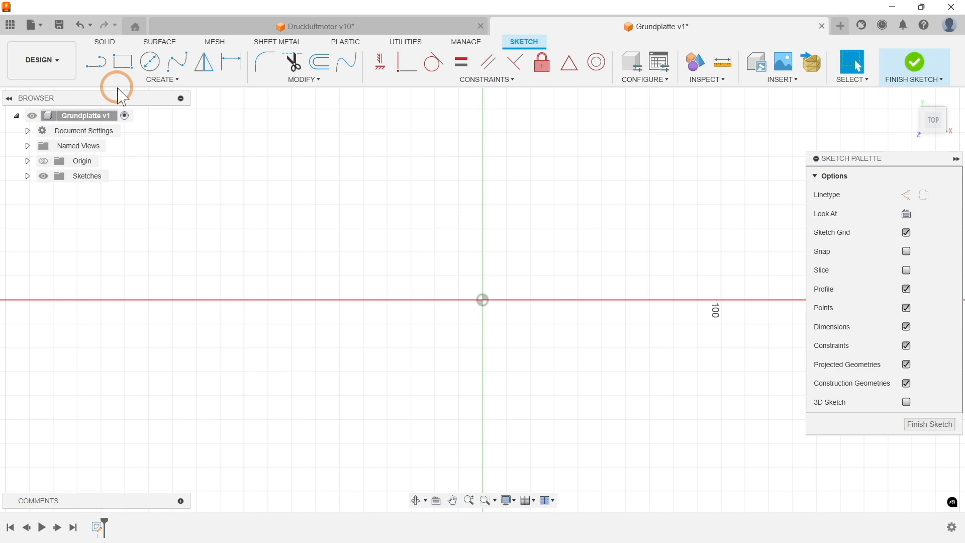
Draw a center rectangle on the sketch origin, 75 mm wide and 45 mm high
{"action": "left_click", "coordinate": [174, 82]}
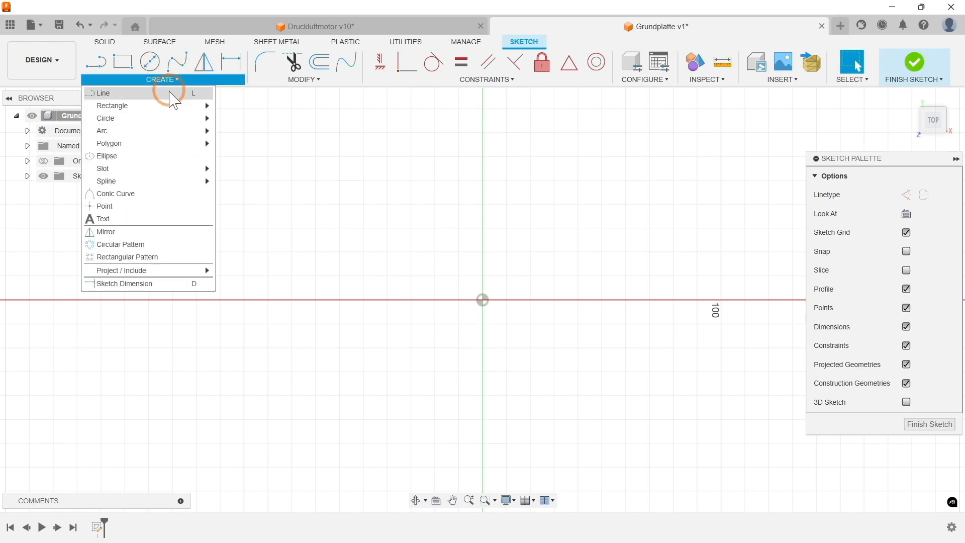
{"action": "left_click", "coordinate": [168, 106]}
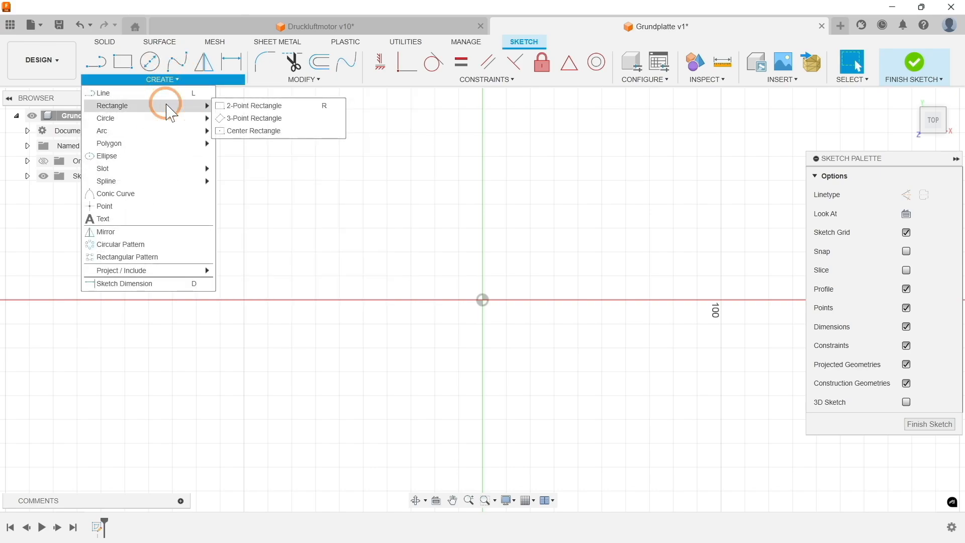
{"action": "left_click", "coordinate": [259, 131]}
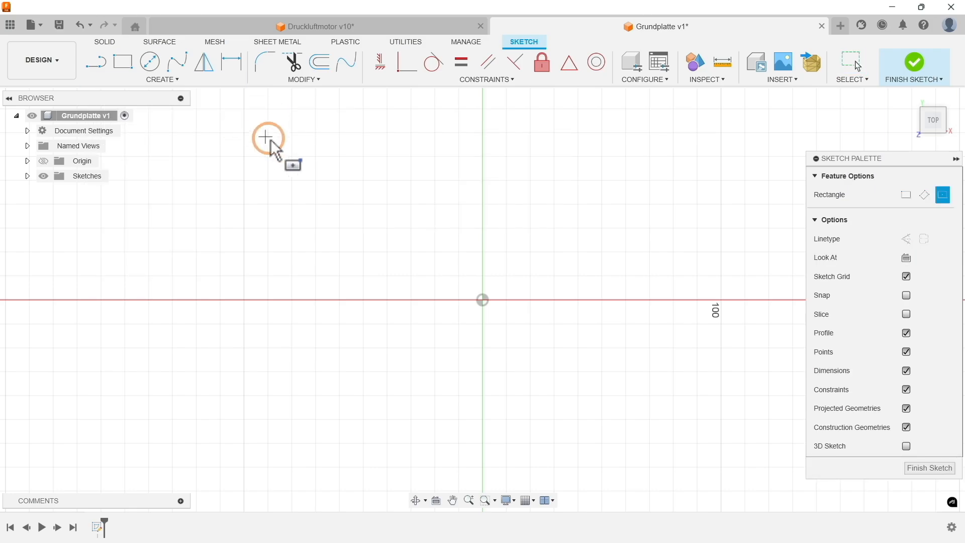
{"action": "left_click", "coordinate": [484, 299]}
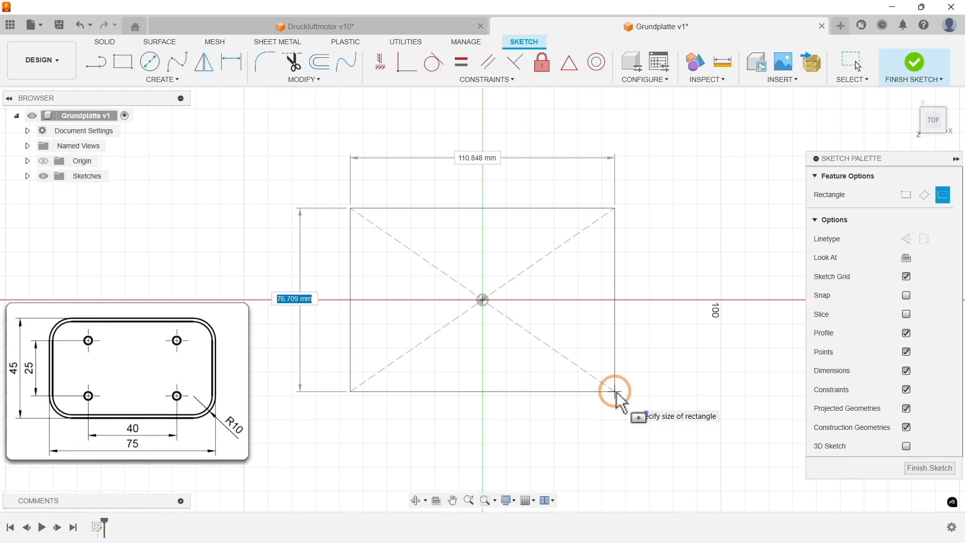
{"action": "key", "text": "Tab"}
{"action": "type", "text": "75"}
{"action": "key", "text": "Tab"}
{"action": "type", "text": "45"}
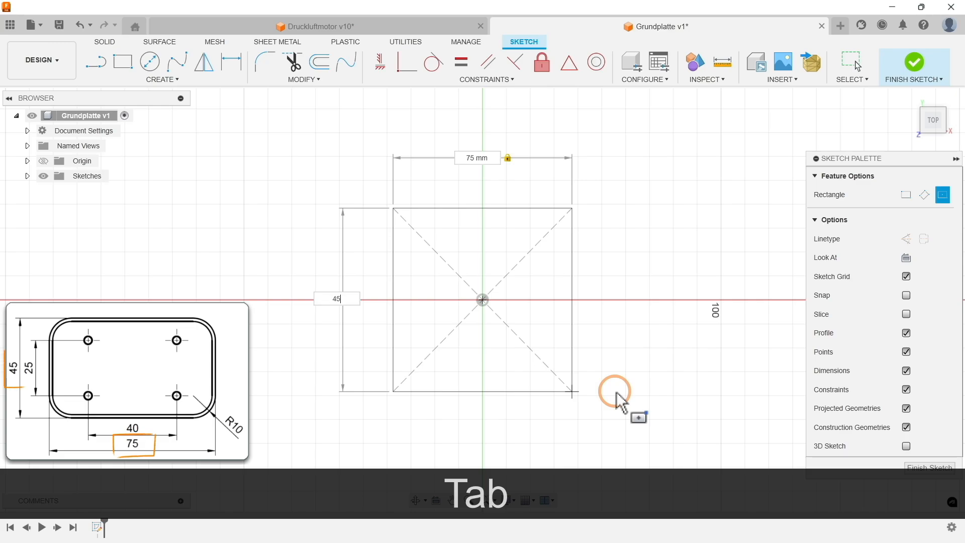
{"action": "key", "text": "Tab"}
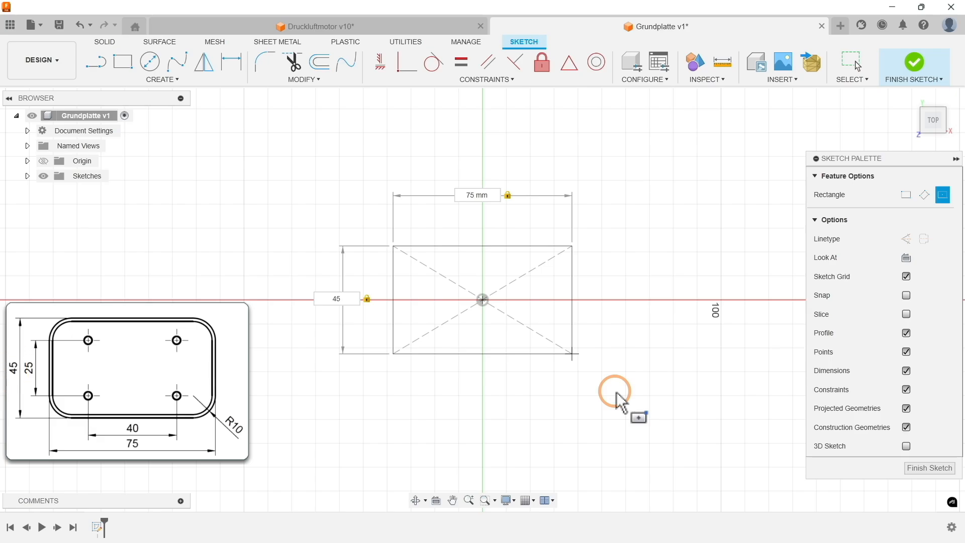
{"action": "key", "text": "Return"}
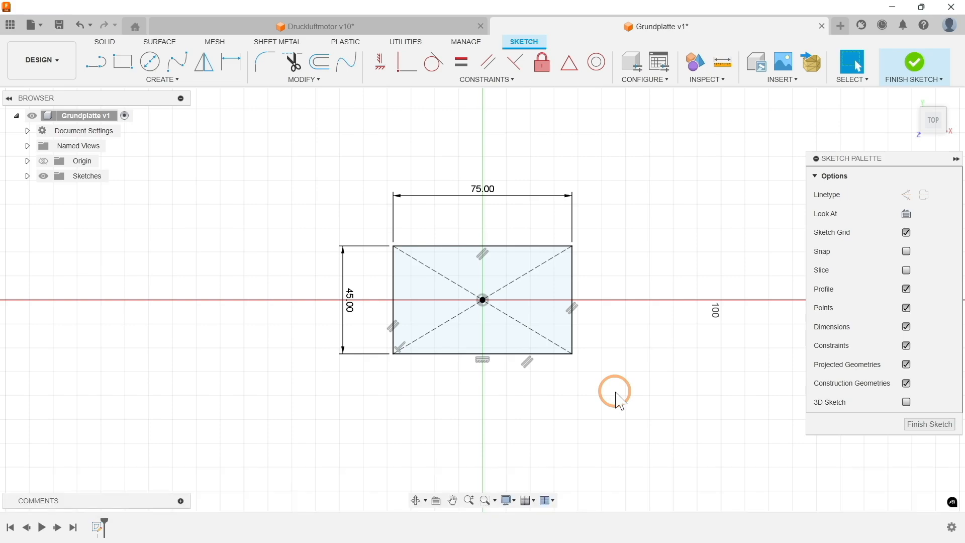
Undo and redo the center rectangle, and set its width dimension to 55 mm
{"action": "left_click", "coordinate": [79, 28]}
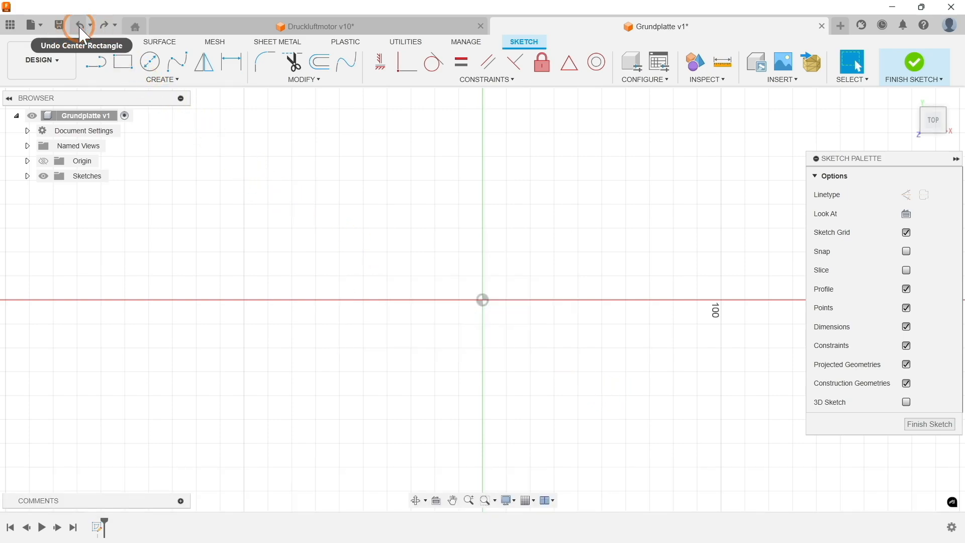
{"action": "left_click", "coordinate": [104, 26]}
{"action": "double_click", "coordinate": [478, 191]}
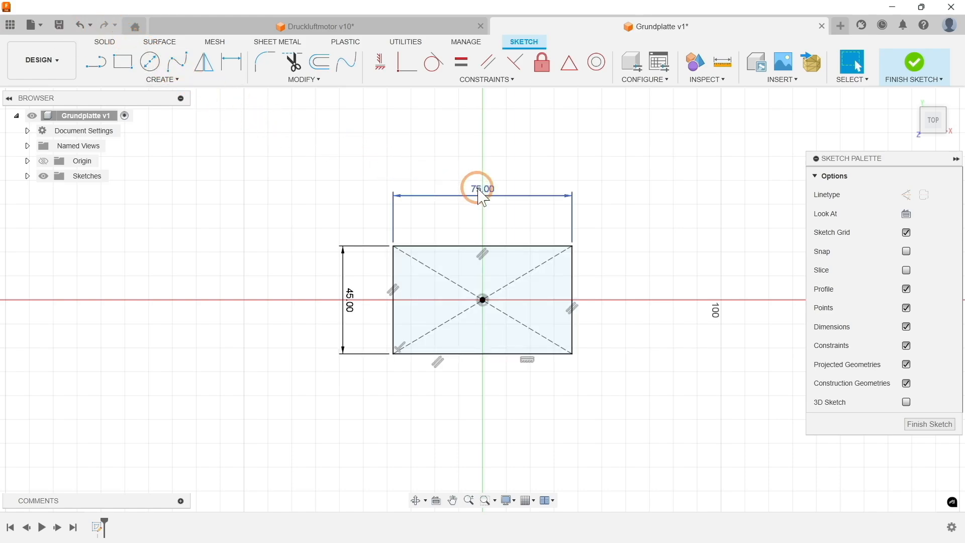
{"action": "type", "text": "55"}
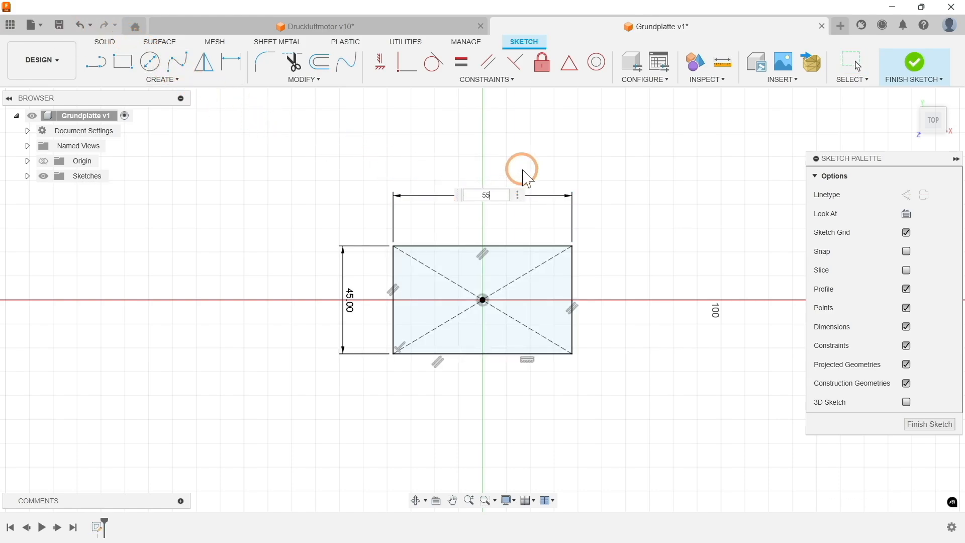
{"action": "key", "text": "Return"}
Set the rectangle's width dimension to 75 mm and finish the sketch
{"action": "double_click", "coordinate": [484, 191]}
{"action": "type", "text": "75"}
{"action": "key", "text": "Return"}
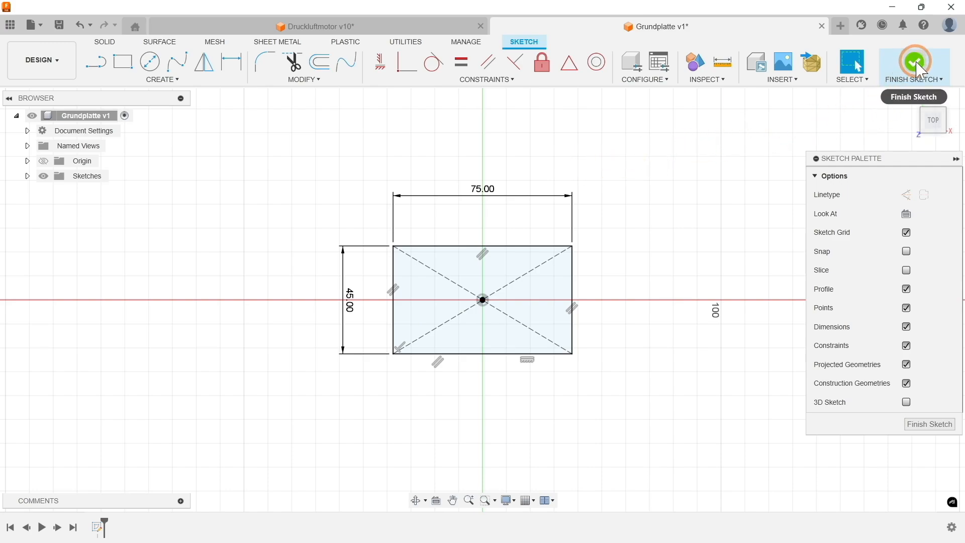
{"action": "left_click", "coordinate": [913, 81]}
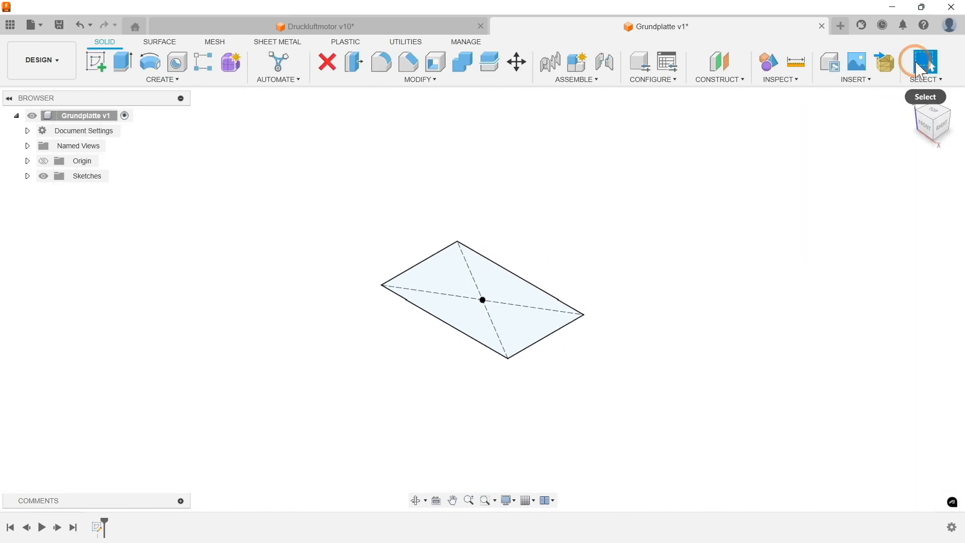
Extrude the rectangle profile 10 mm upward on one side as a new body
{"action": "left_click", "coordinate": [107, 82]}
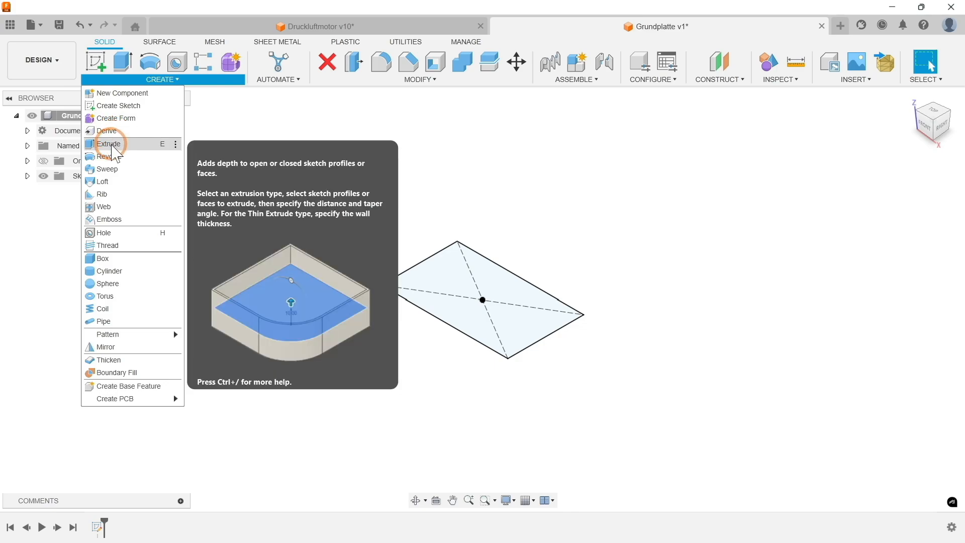
{"action": "left_click", "coordinate": [109, 144]}
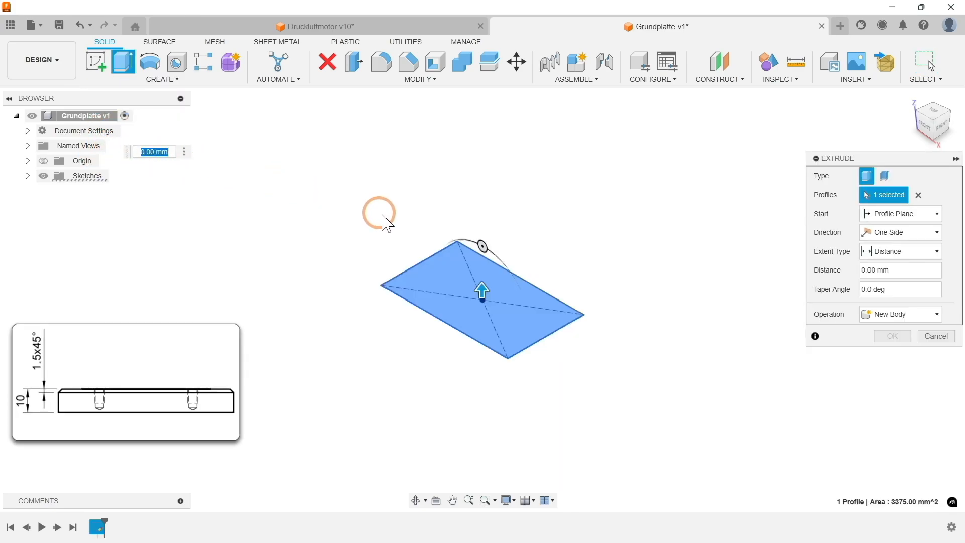
{"action": "left_click_drag", "start_coordinate": [481, 291], "coordinate": [478, 263]}
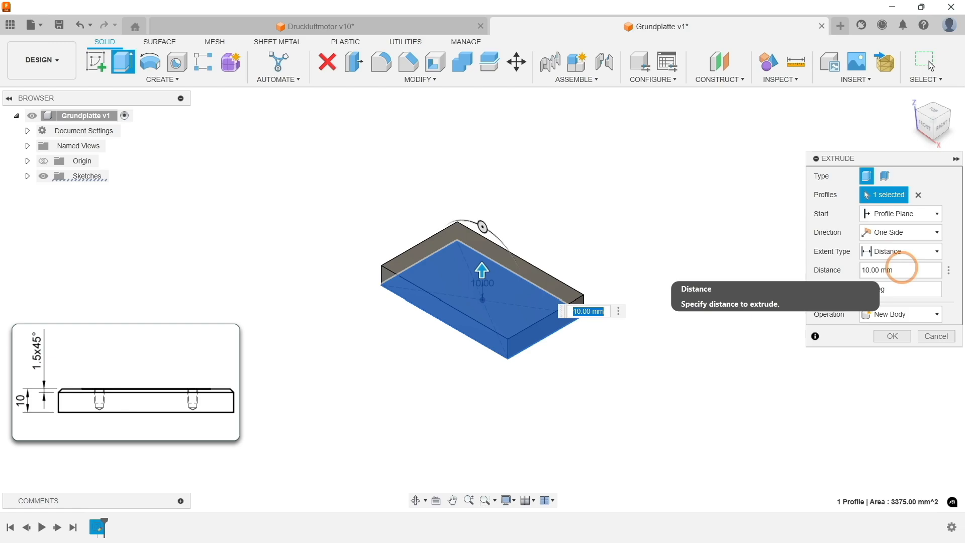
{"action": "key", "text": "Return"}
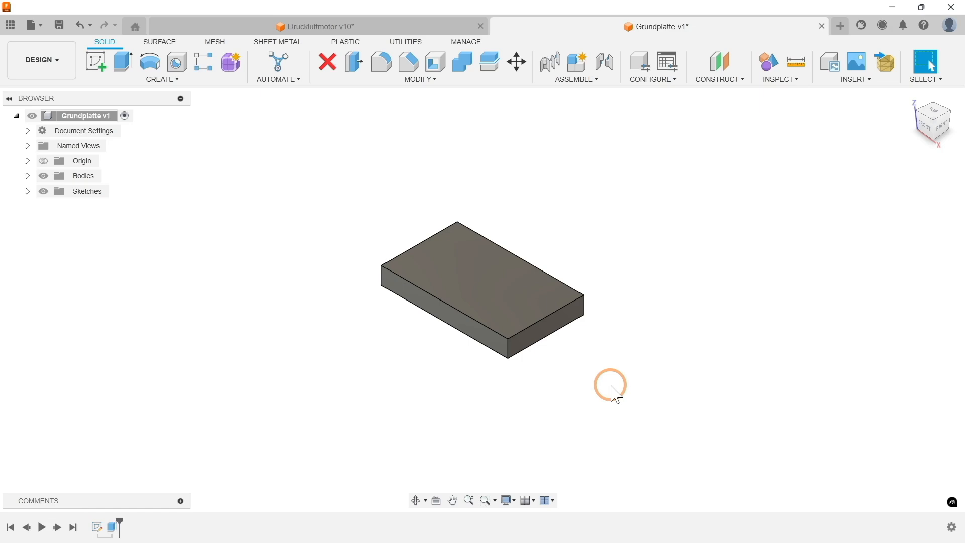
Examine the extruded base plate from the front, at an angle and close up
{"action": "left_click", "coordinate": [935, 128]}
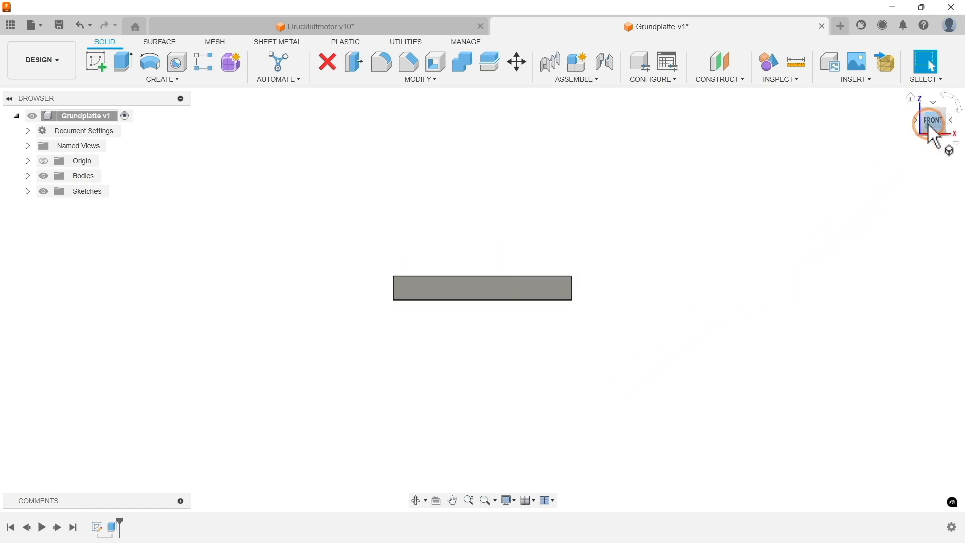
{"action": "left_click", "coordinate": [947, 123]}
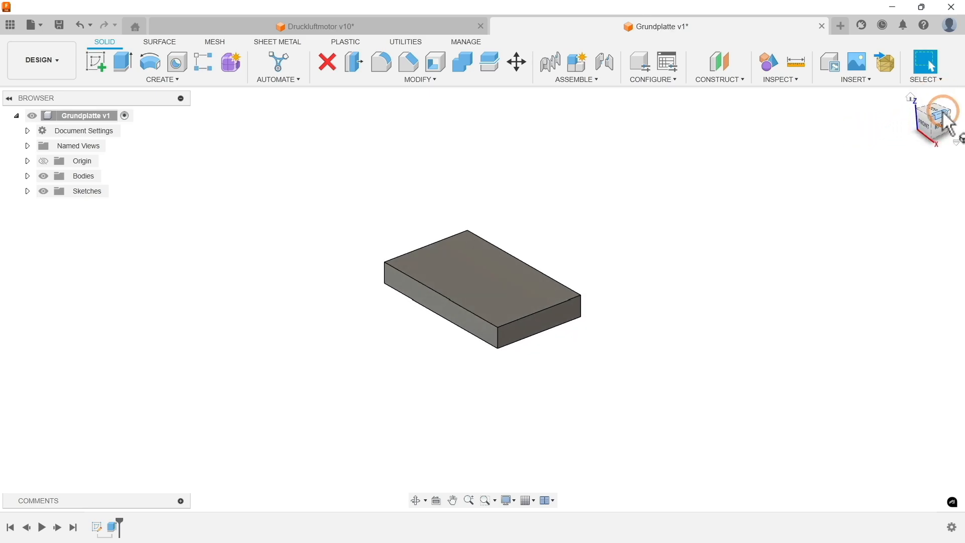
{"action": "middle_click_drag", "start_coordinate": [724, 251], "coordinate": [368, 255], "text": "shift"}
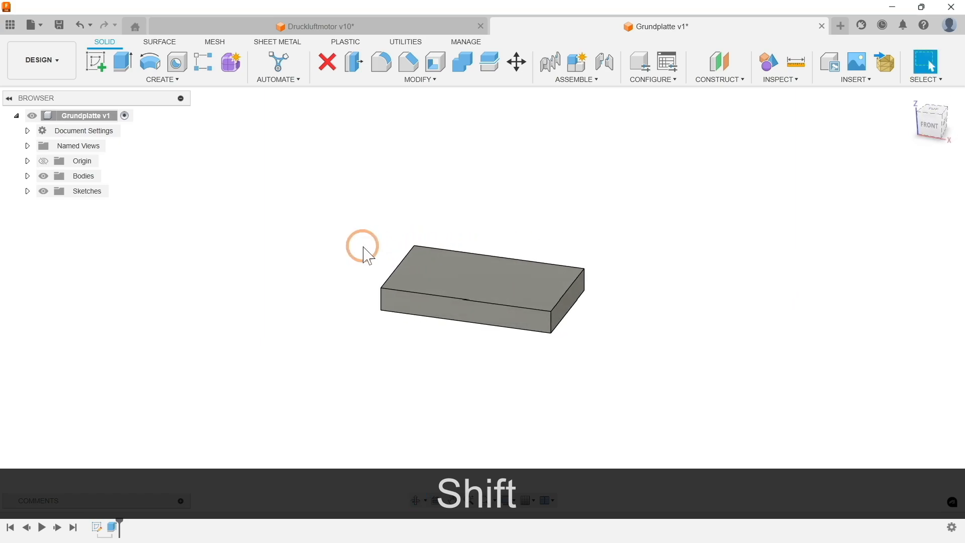
{"action": "scroll", "coordinate": [437, 269], "scroll_direction": "up", "scroll_amount": 5}
{"action": "scroll", "coordinate": [384, 310], "scroll_direction": "down", "scroll_amount": 2}
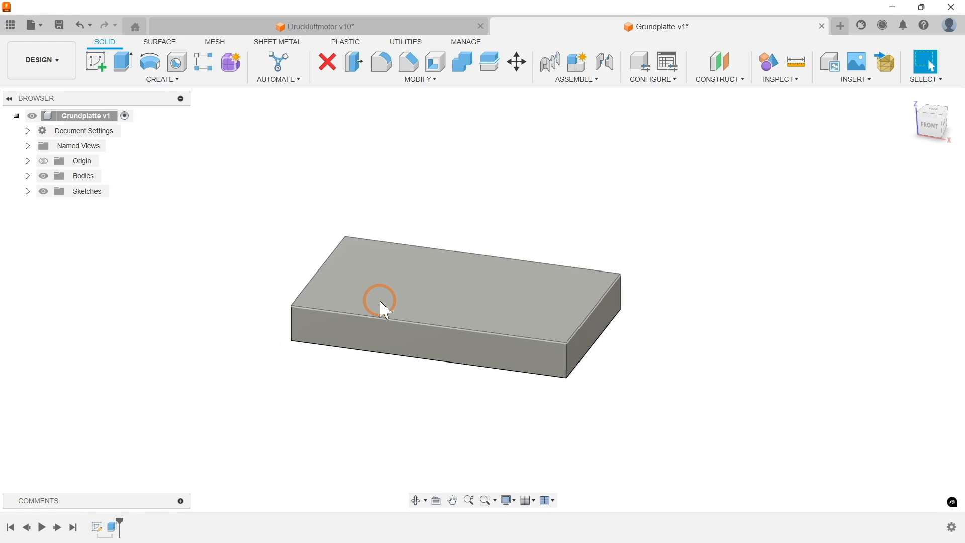
{"action": "scroll", "coordinate": [385, 311], "scroll_direction": "down", "scroll_amount": 3}
{"action": "middle_click_drag", "start_coordinate": [867, 330], "coordinate": [160, 265]}
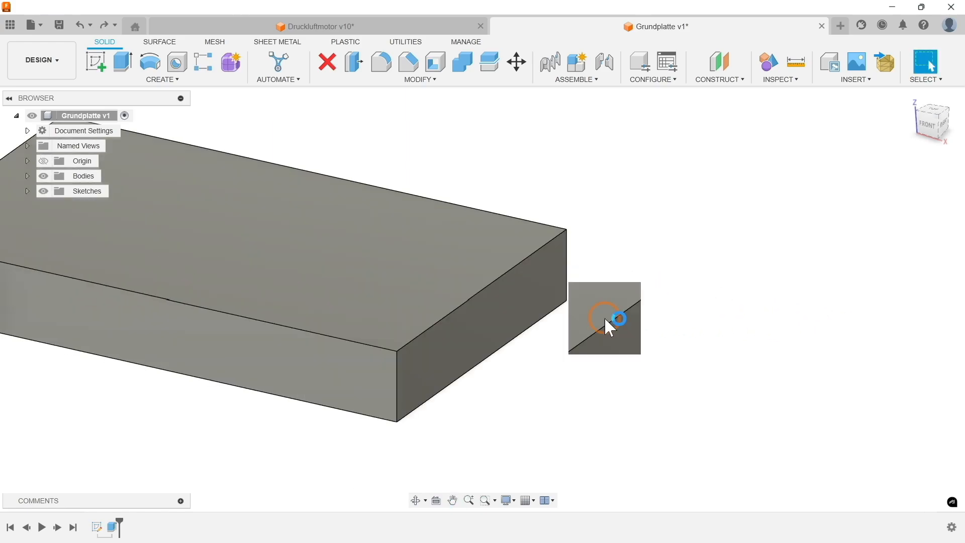
{"action": "scroll", "coordinate": [445, 363], "scroll_direction": "down", "scroll_amount": 3}
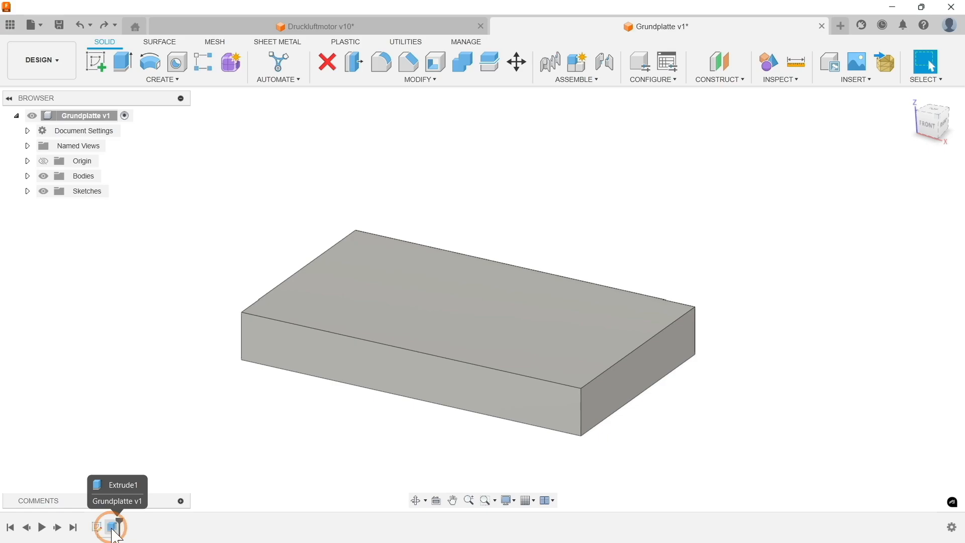
Reopen the plate's extrusion to review its settings, keep the 10 mm distance, and check the entry among the design's bodies
{"action": "double_click", "coordinate": [114, 527]}
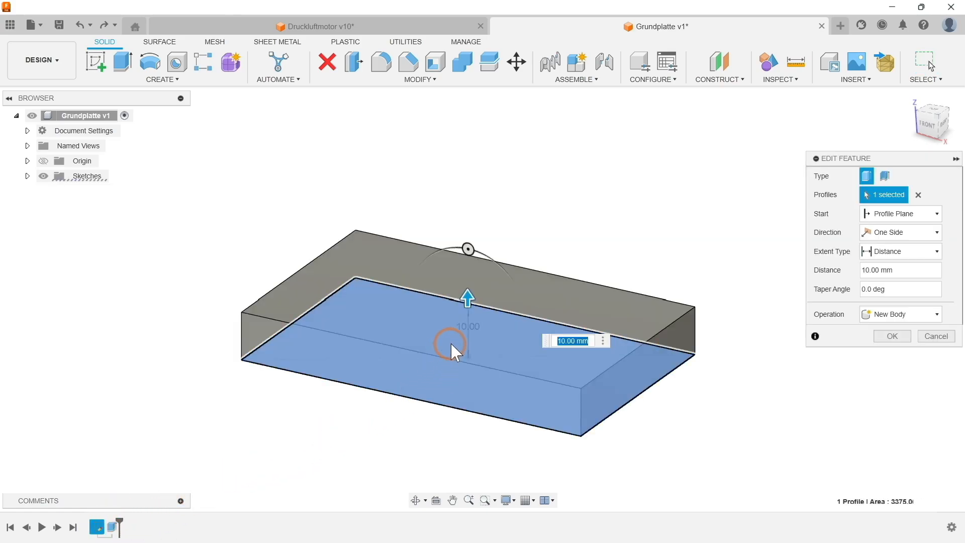
{"action": "mouse_move", "coordinate": [467, 298]}
{"action": "left_mouse_down"}
{"action": "mouse_move", "coordinate": [465, 191]}
{"action": "mouse_move", "coordinate": [459, 317]}
{"action": "mouse_move", "coordinate": [461, 298]}
{"action": "left_mouse_up"}
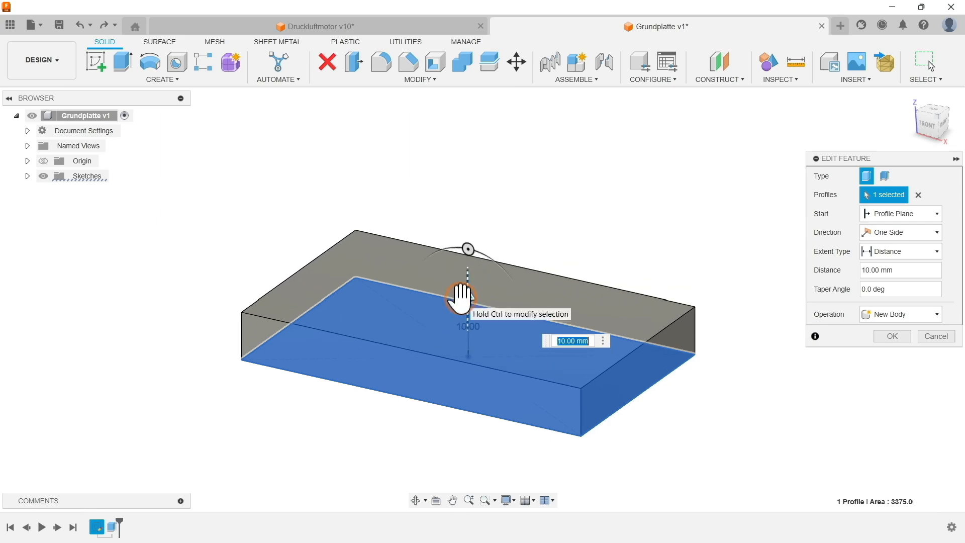
{"action": "left_click", "coordinate": [891, 335]}
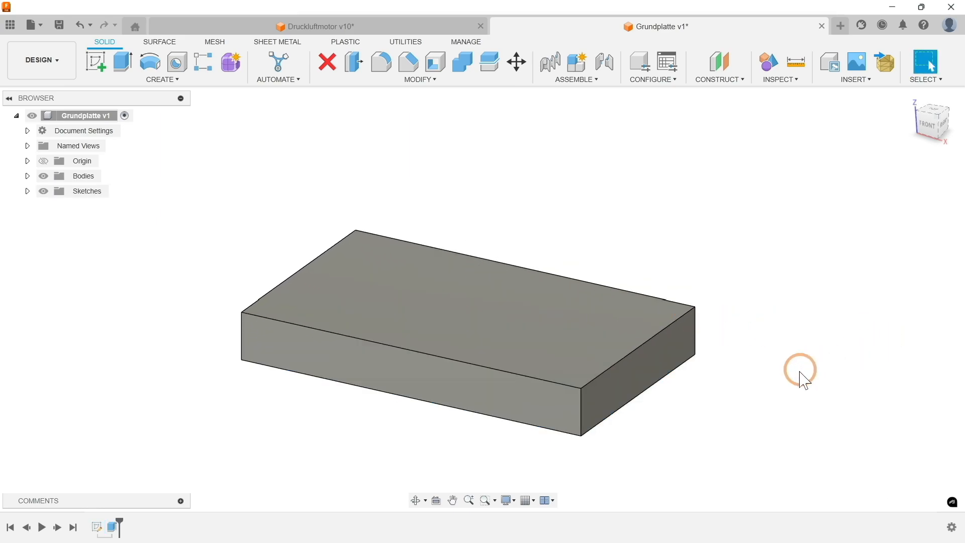
{"action": "left_click", "coordinate": [28, 176]}
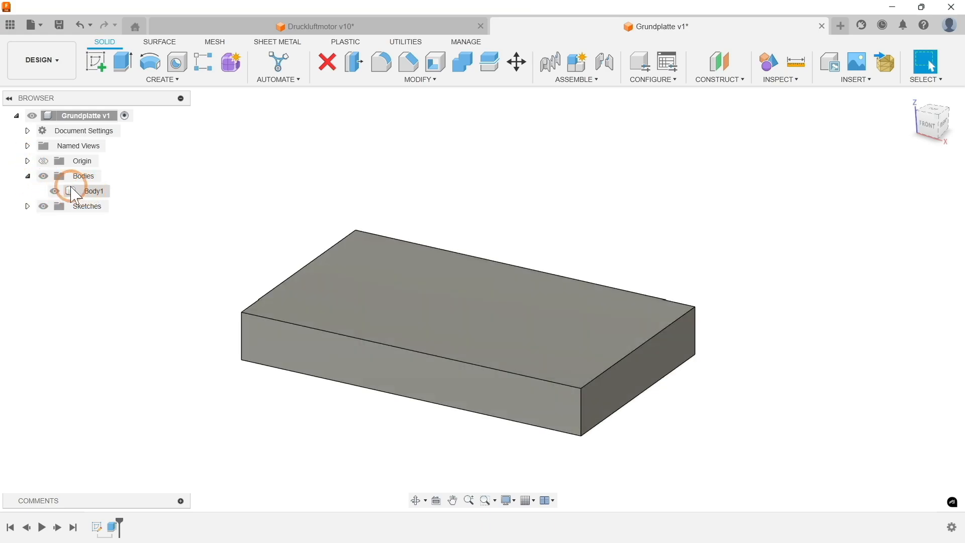
{"action": "left_click", "coordinate": [28, 176]}
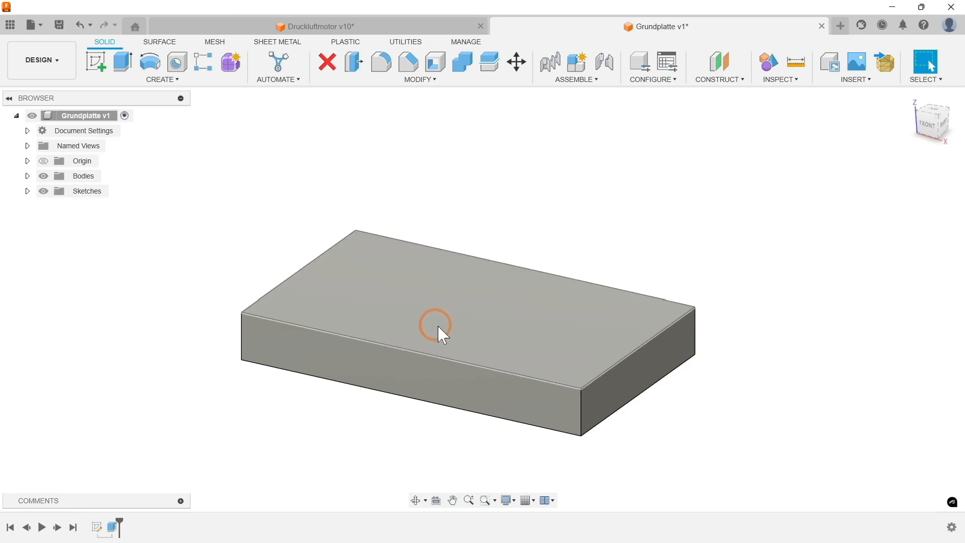
{"action": "right_click", "coordinate": [498, 315]}
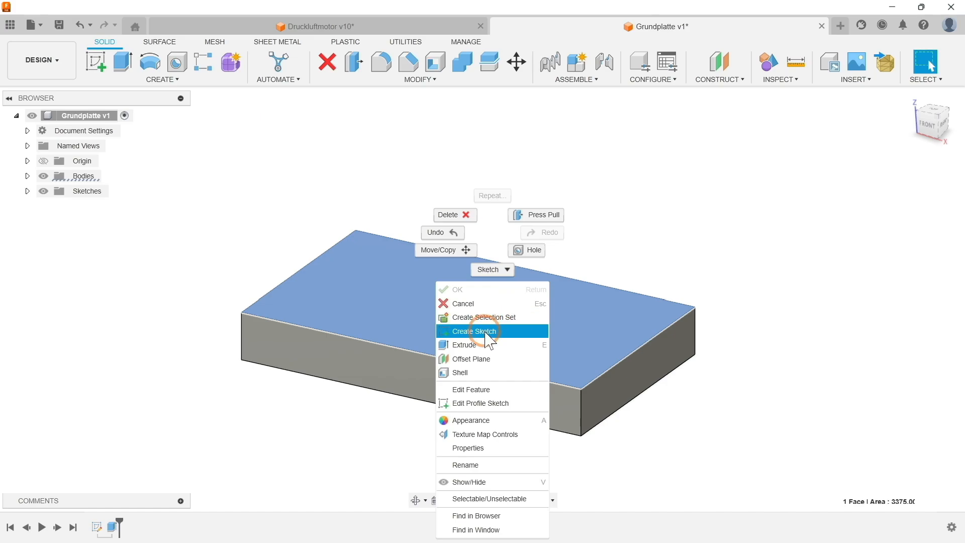
{"action": "left_click", "coordinate": [162, 313]}
{"action": "left_click", "coordinate": [162, 314]}
Create a new sketch on the base plate's top face
{"action": "left_click", "coordinate": [162, 80]}
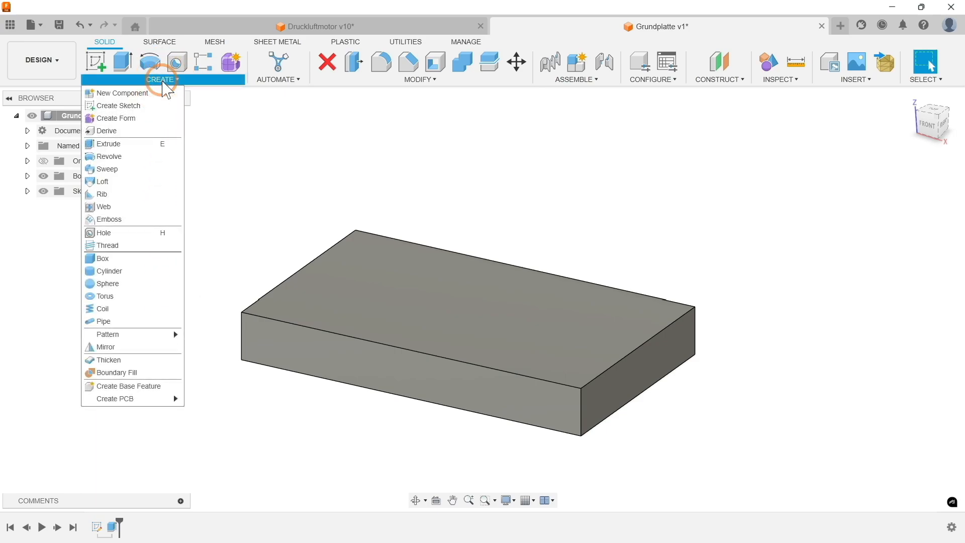
{"action": "left_click", "coordinate": [139, 107]}
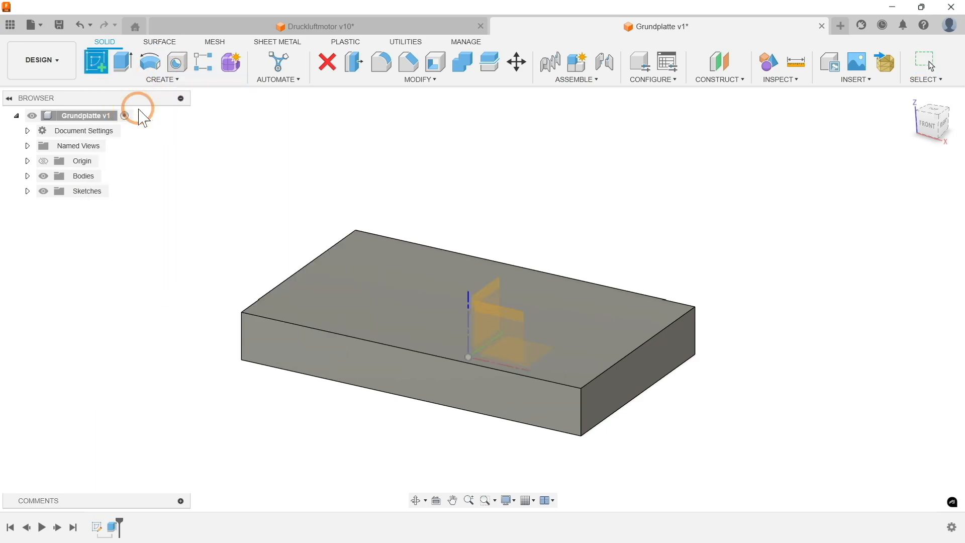
{"action": "left_click", "coordinate": [421, 302]}
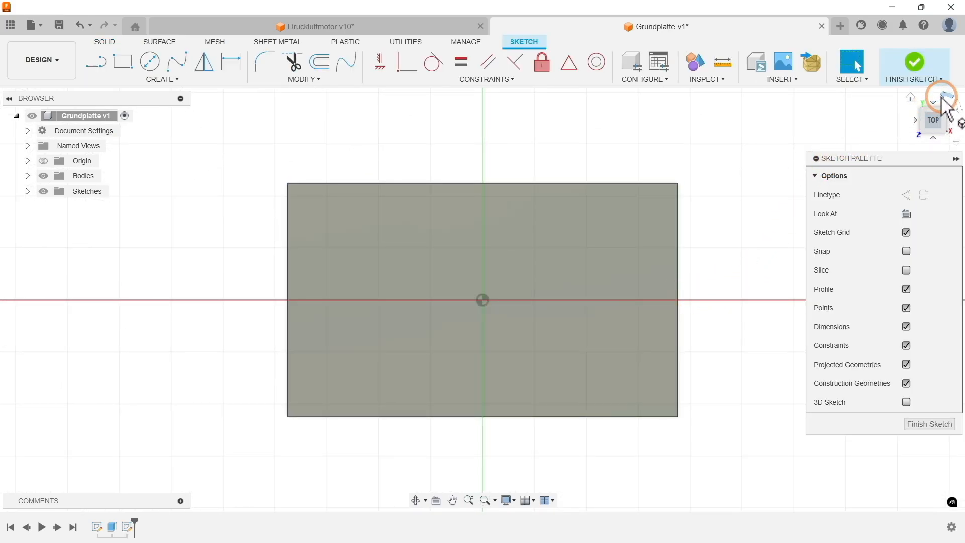
Sketch a 25 × 40 mm construction centre rectangle on the origin, its long side along the plate's length, and finish the sketch
{"action": "left_click", "coordinate": [945, 96]}
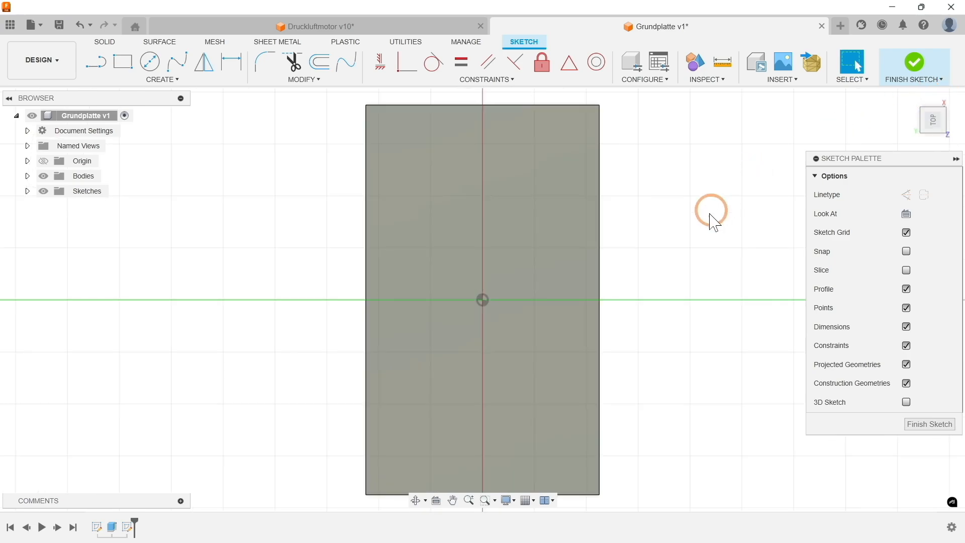
{"action": "scroll", "coordinate": [502, 294], "scroll_direction": "down", "scroll_amount": 2}
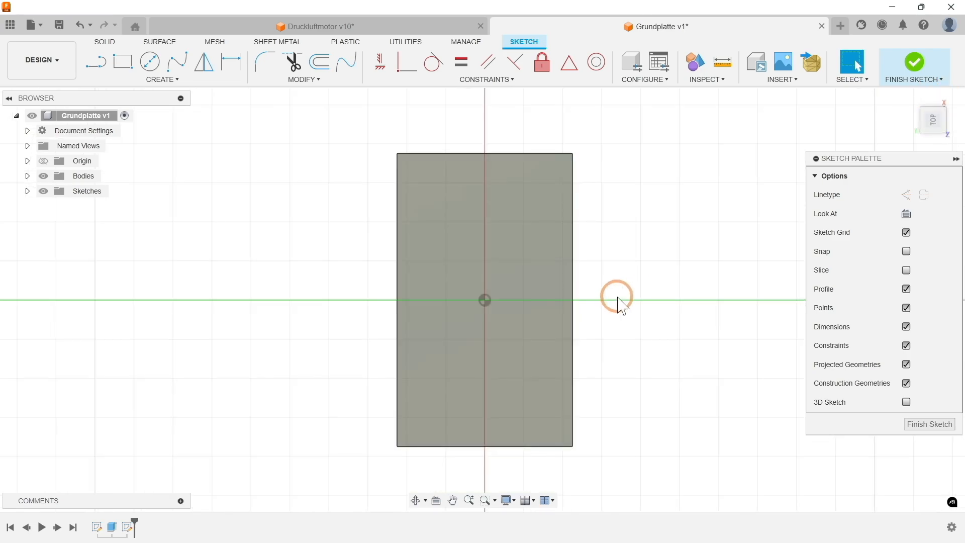
{"action": "left_click", "coordinate": [907, 194]}
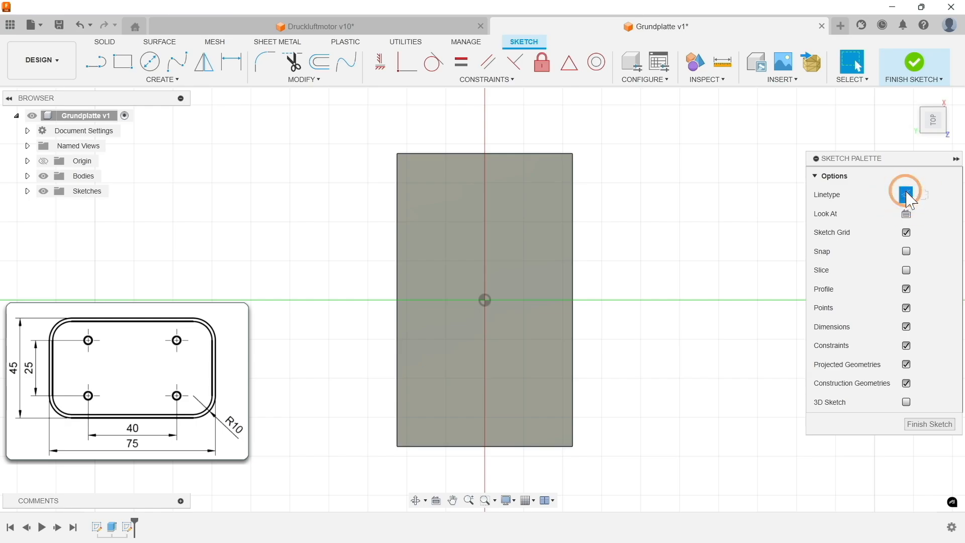
{"action": "left_click", "coordinate": [176, 80]}
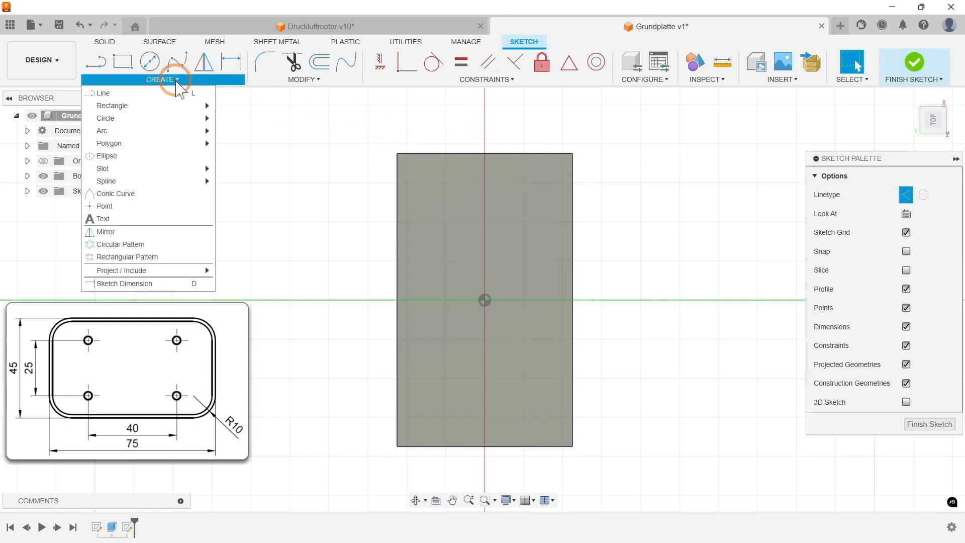
{"action": "mouse_move", "coordinate": [162, 104]}
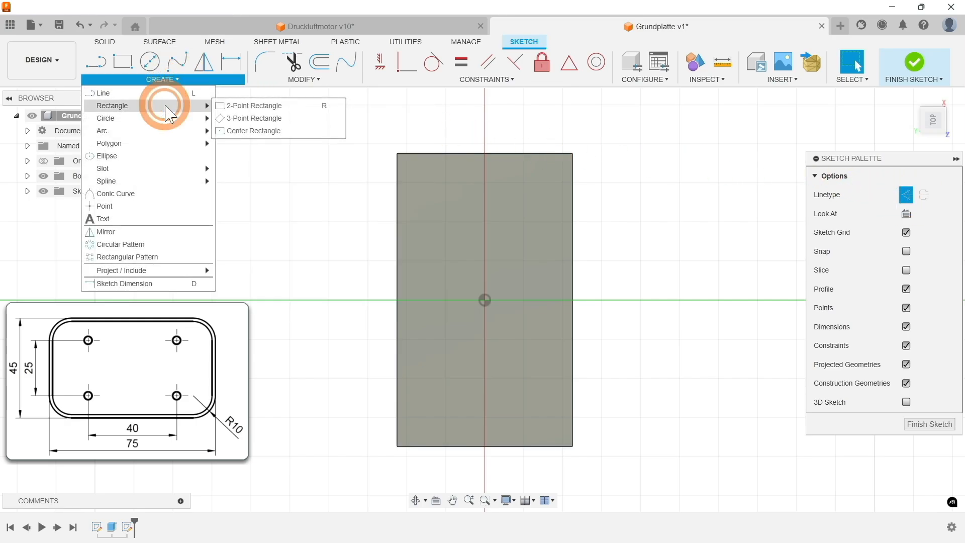
{"action": "left_click", "coordinate": [257, 132]}
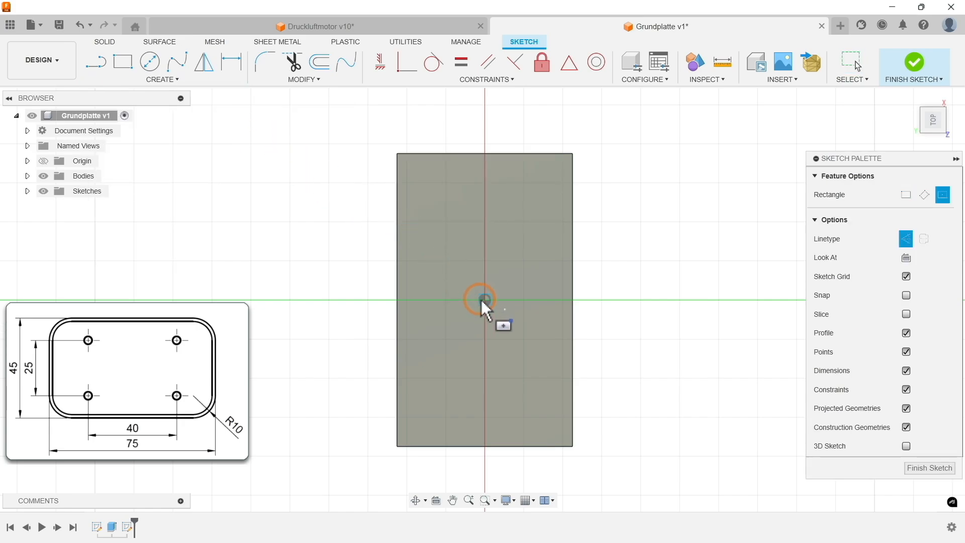
{"action": "left_click", "coordinate": [485, 300]}
{"action": "type", "text": "25"}
{"action": "key", "text": "Tab"}
{"action": "type", "text": "40"}
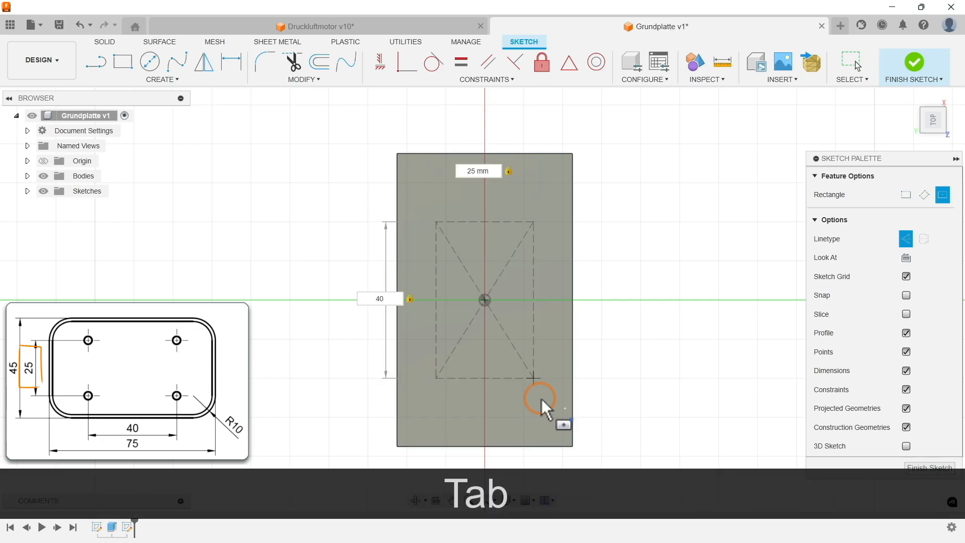
{"action": "key", "text": "Return"}
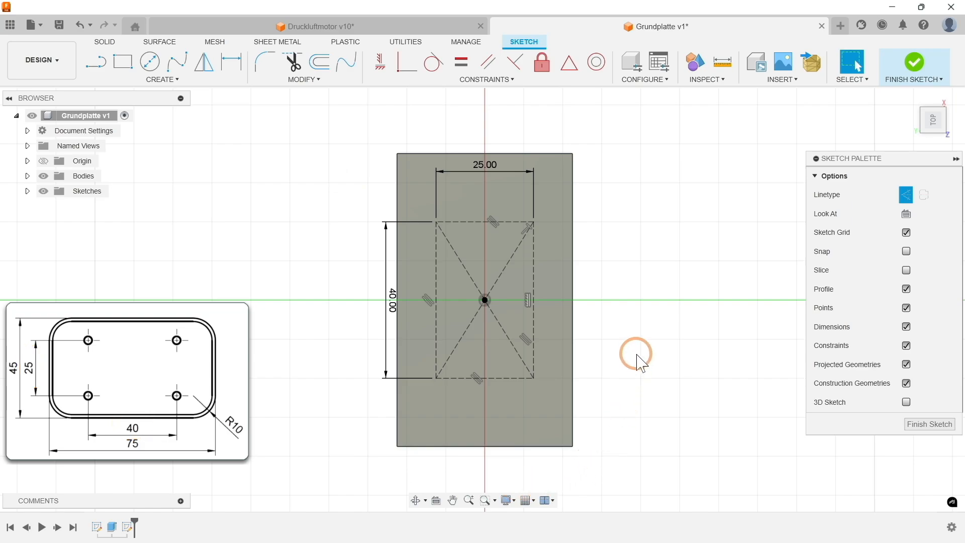
{"action": "left_click", "coordinate": [916, 64]}
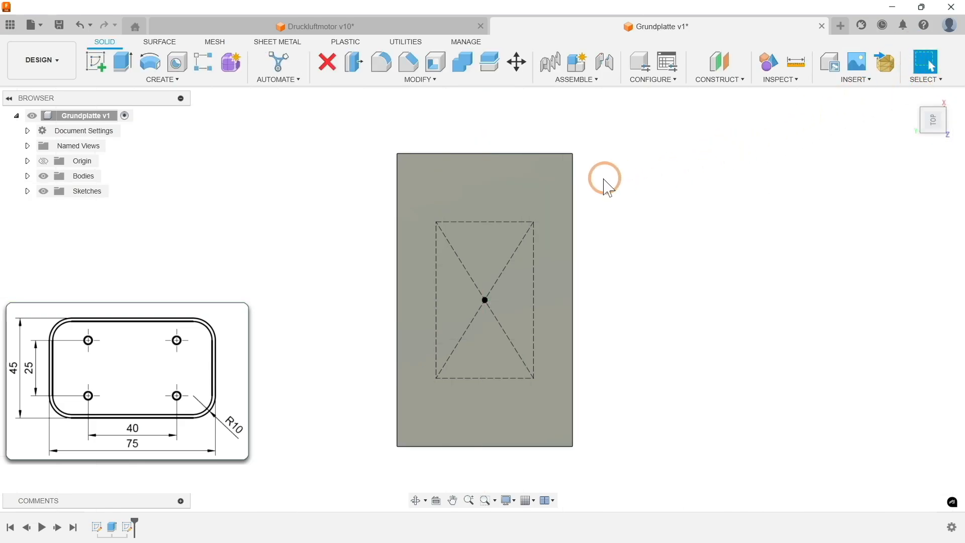
Check the design's two sketches by toggling the visibility of each and restoring it
{"action": "left_click", "coordinate": [27, 190]}
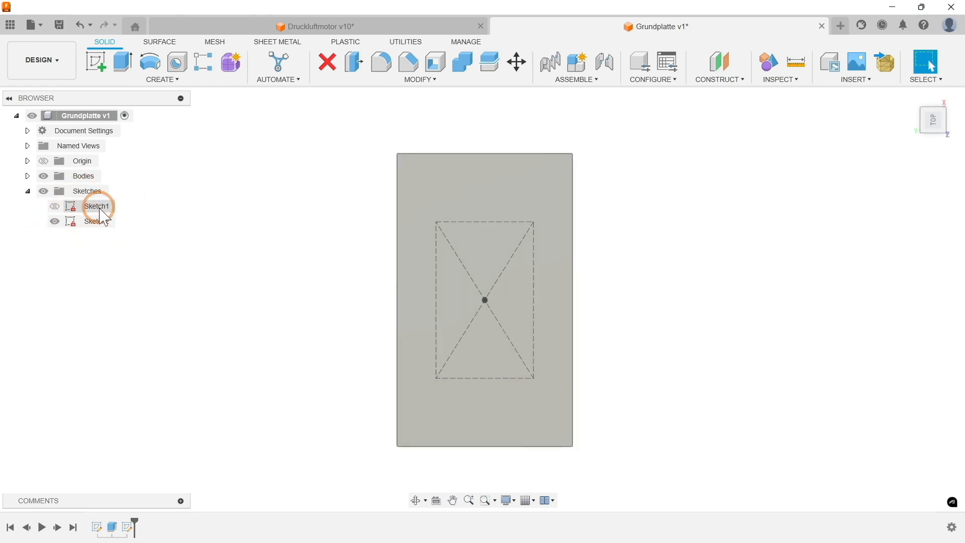
{"action": "left_click", "coordinate": [96, 221]}
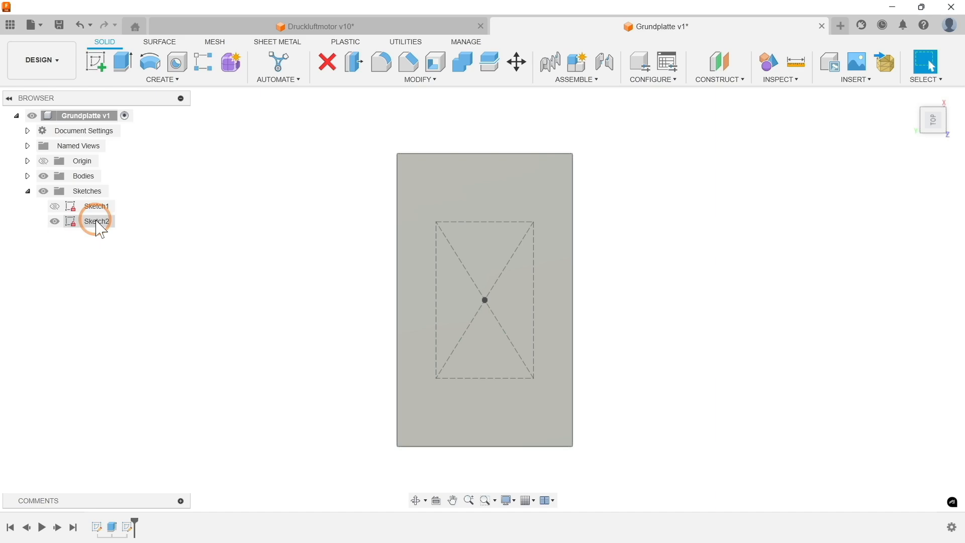
{"action": "left_click", "coordinate": [54, 221]}
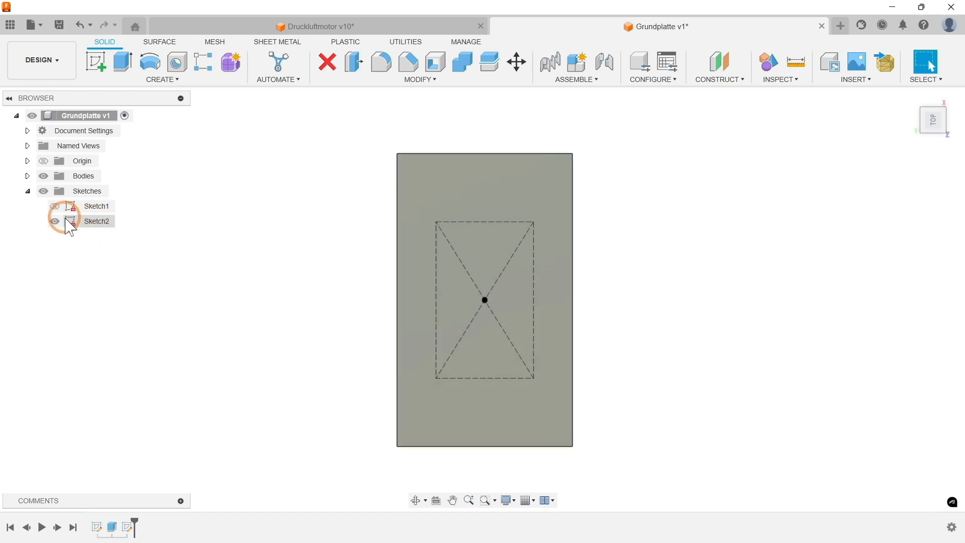
{"action": "left_click", "coordinate": [54, 206]}
{"action": "left_click", "coordinate": [55, 207]}
{"action": "left_click", "coordinate": [55, 222]}
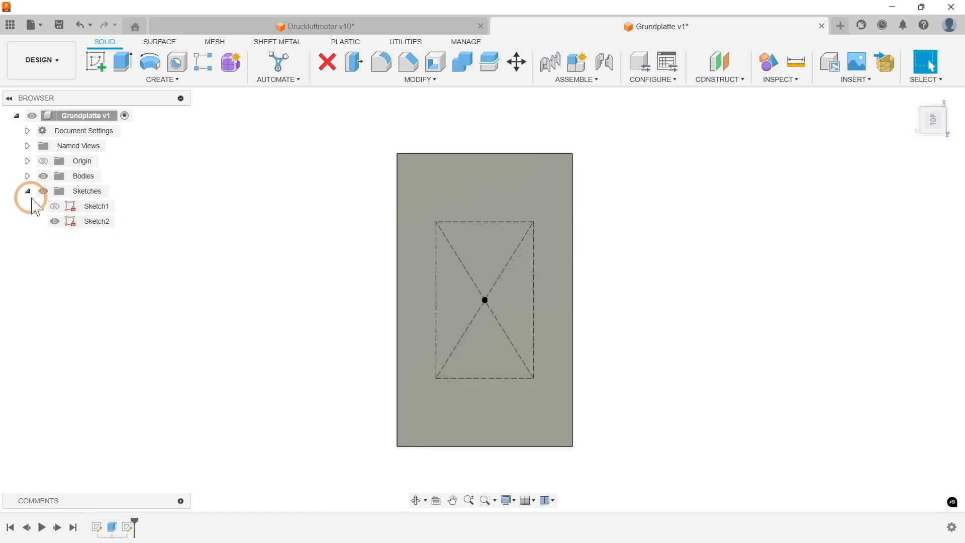
{"action": "left_click", "coordinate": [28, 191]}
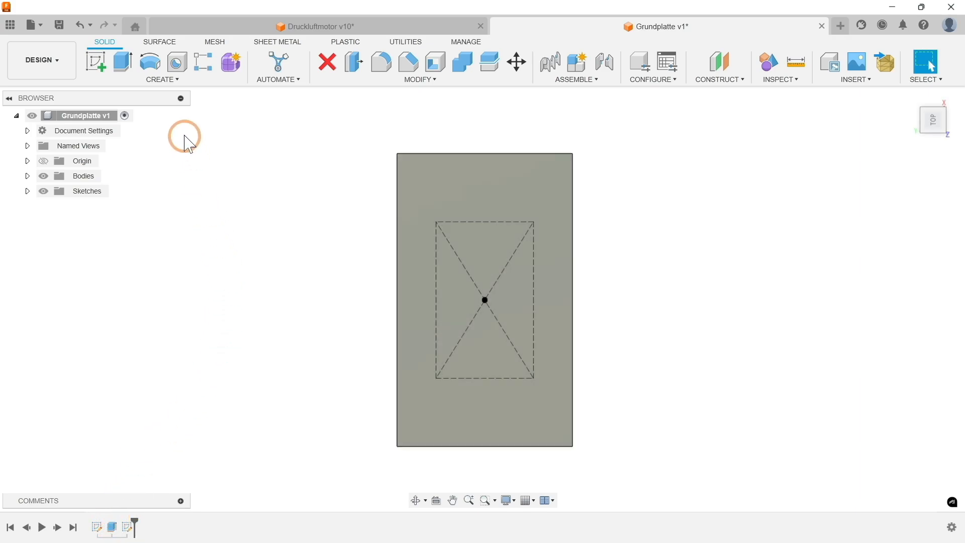
Start a Hole feature and place holes on all four corner points of the construction rectangle
{"action": "left_click", "coordinate": [165, 79]}
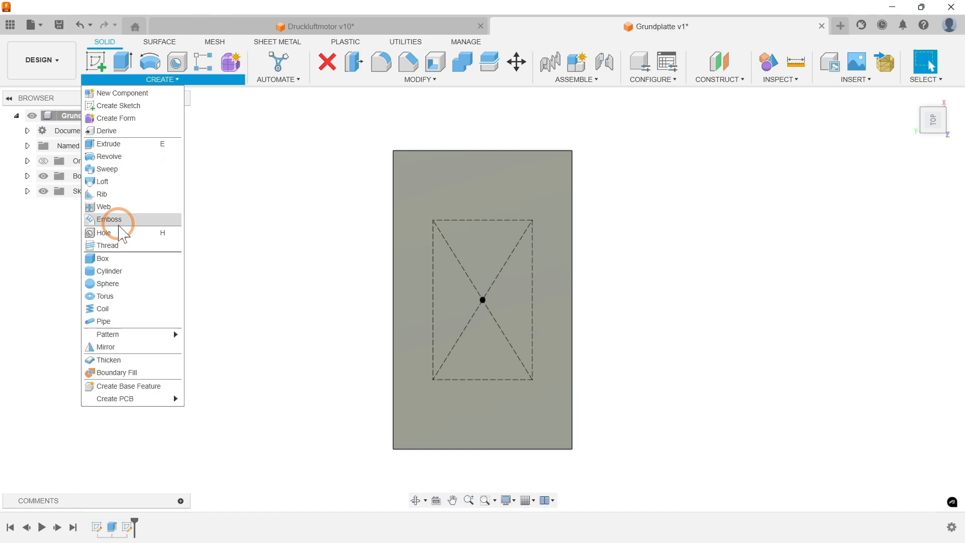
{"action": "left_click", "coordinate": [119, 233]}
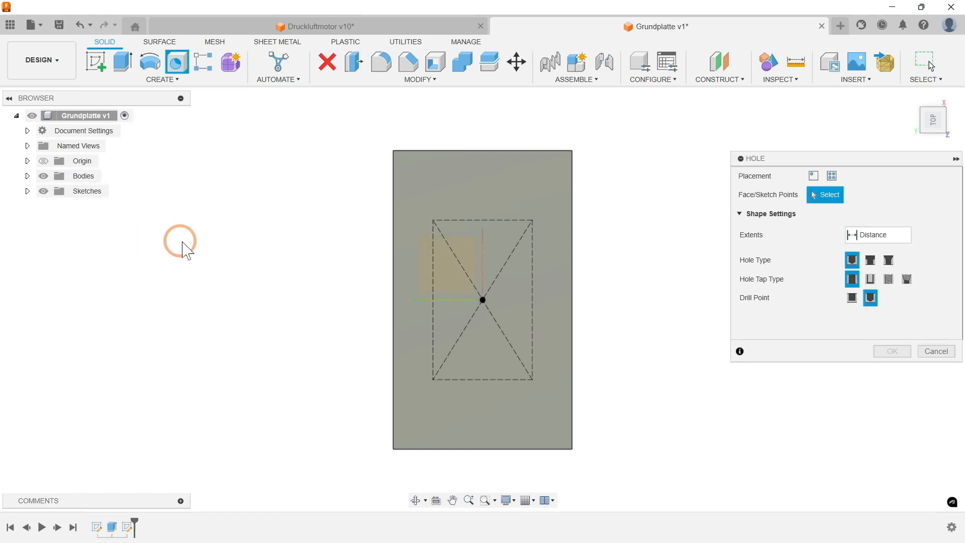
{"action": "left_click", "coordinate": [433, 220]}
{"action": "left_click", "coordinate": [533, 221]}
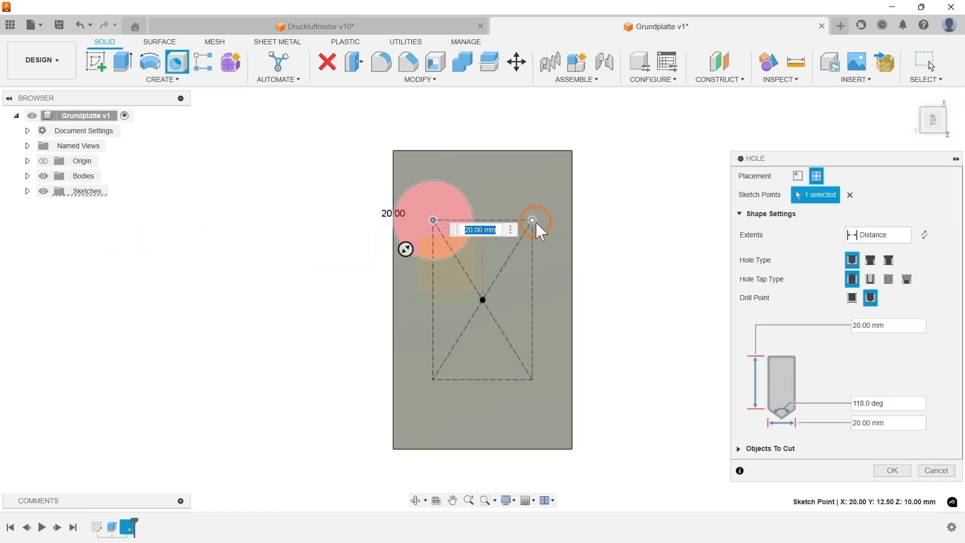
{"action": "left_click", "coordinate": [532, 378]}
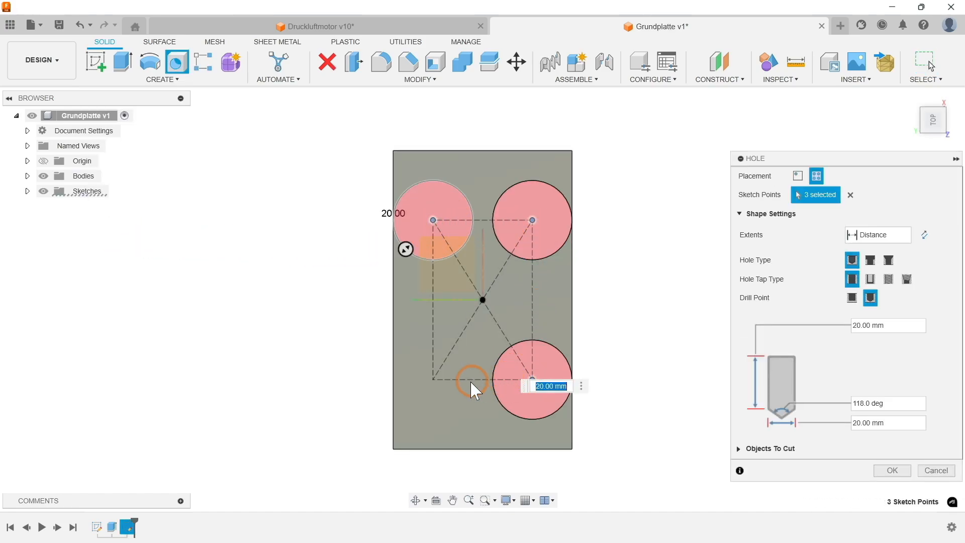
{"action": "left_click", "coordinate": [433, 379]}
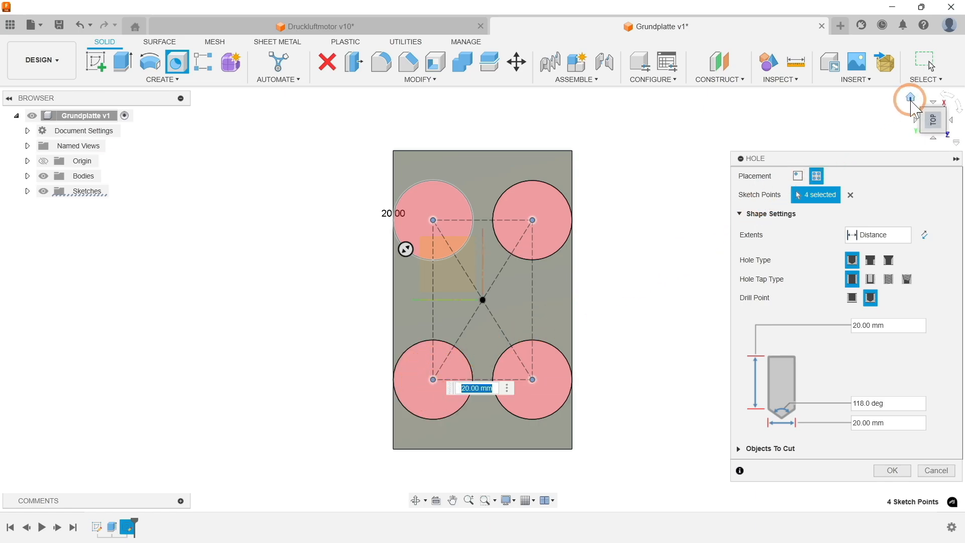
{"action": "left_click", "coordinate": [910, 99]}
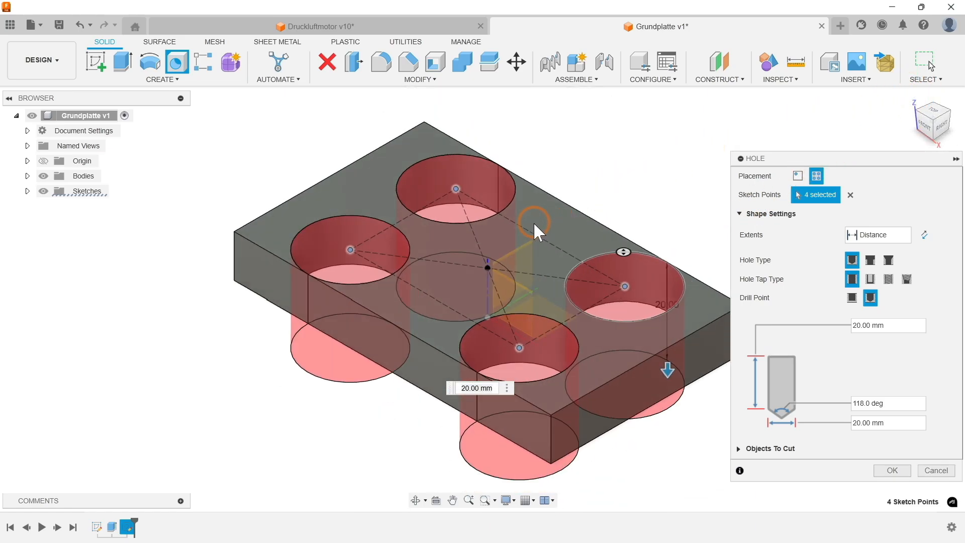
{"action": "scroll", "coordinate": [516, 230], "scroll_direction": "down", "scroll_amount": 3}
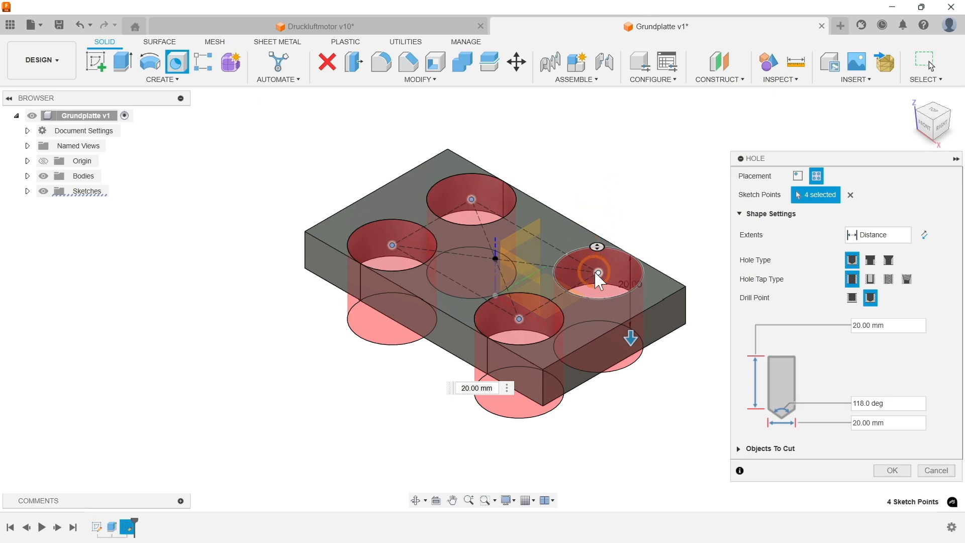
{"action": "left_click", "coordinate": [519, 318]}
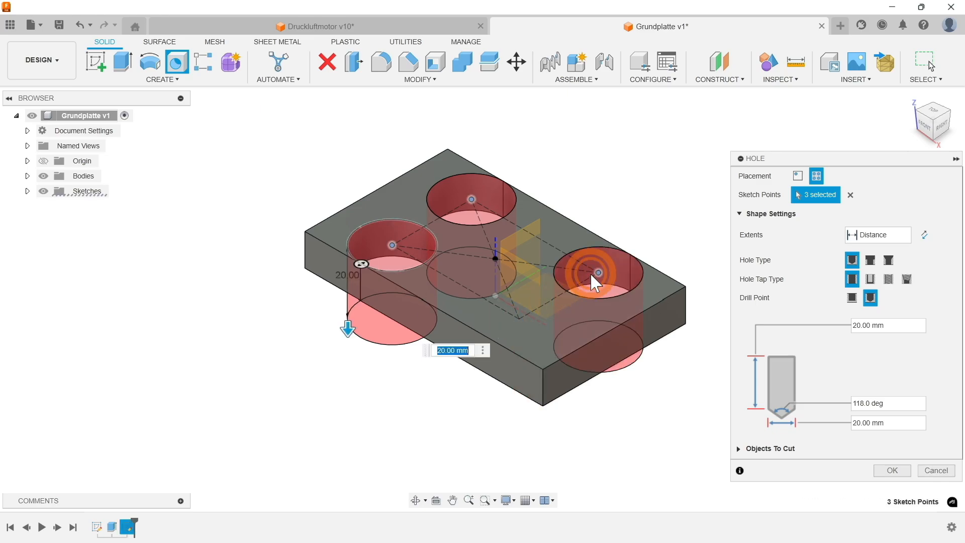
{"action": "left_click", "coordinate": [519, 319]}
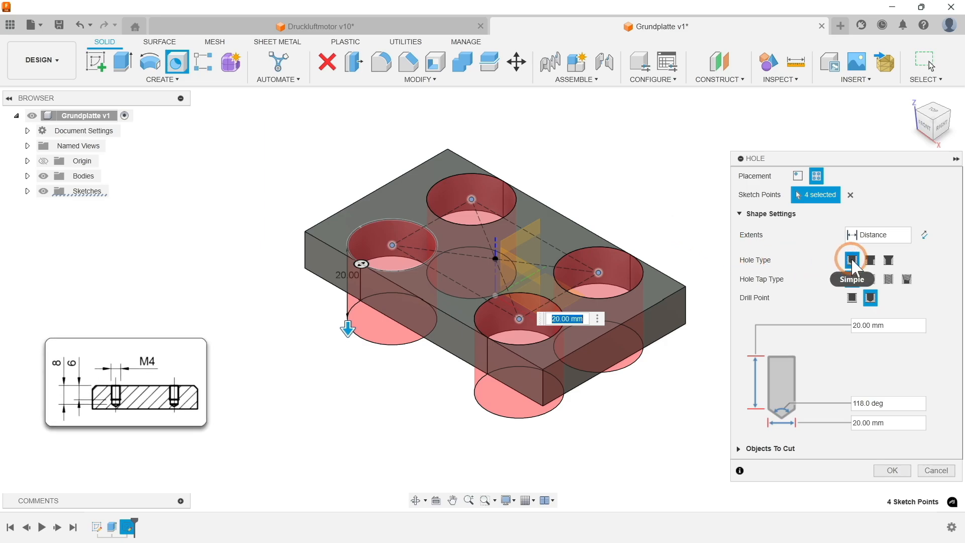
Make the four holes tapped with an offset thread, ISO Metric profile, size 4.0 mm, designation M4x0.7
{"action": "left_click", "coordinate": [887, 278]}
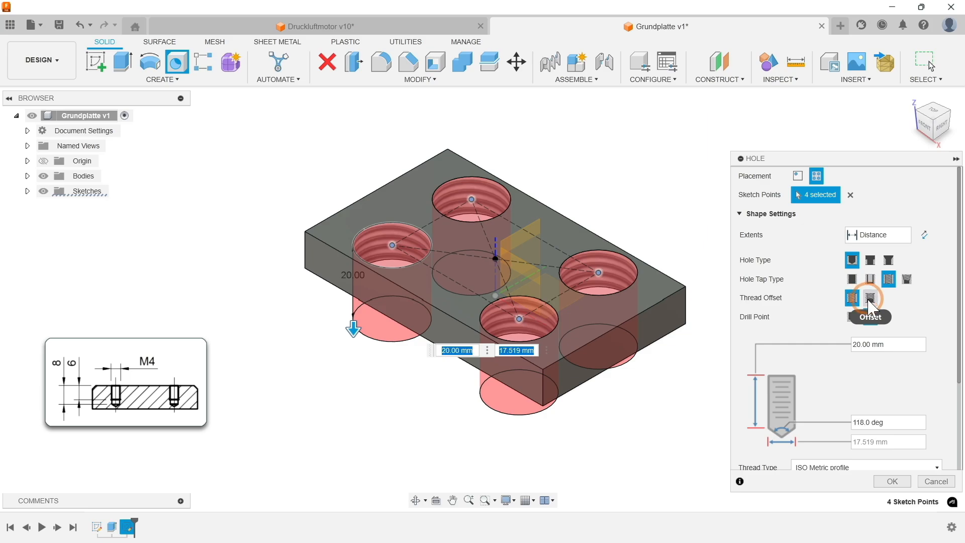
{"action": "left_click", "coordinate": [870, 298]}
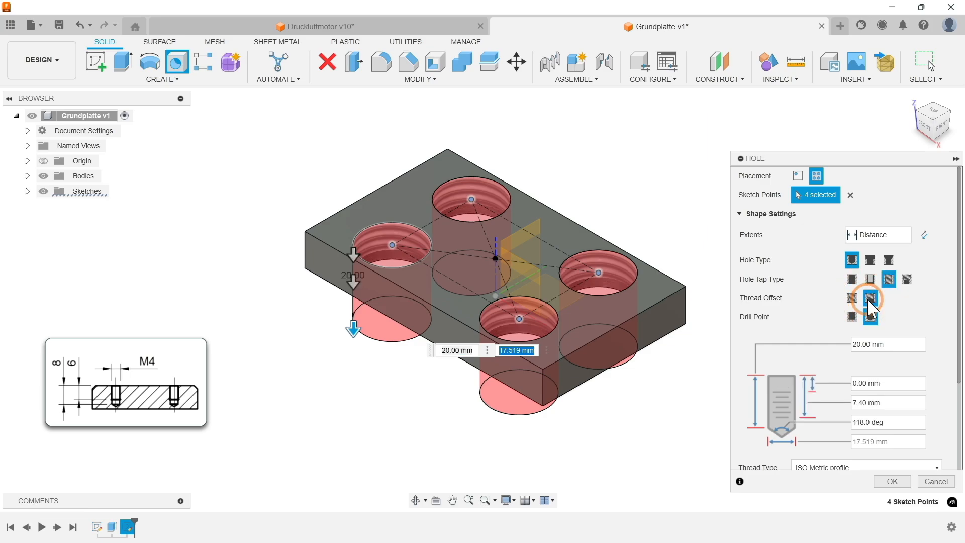
{"action": "scroll", "coordinate": [797, 288], "scroll_direction": "down", "scroll_amount": 3}
{"action": "left_click", "coordinate": [804, 374]}
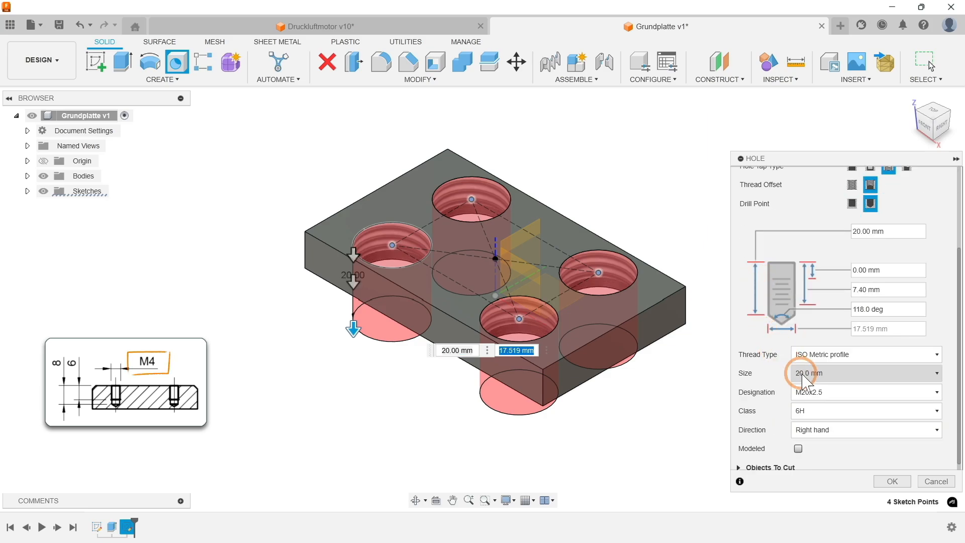
{"action": "scroll", "coordinate": [839, 286], "scroll_direction": "up", "scroll_amount": 4}
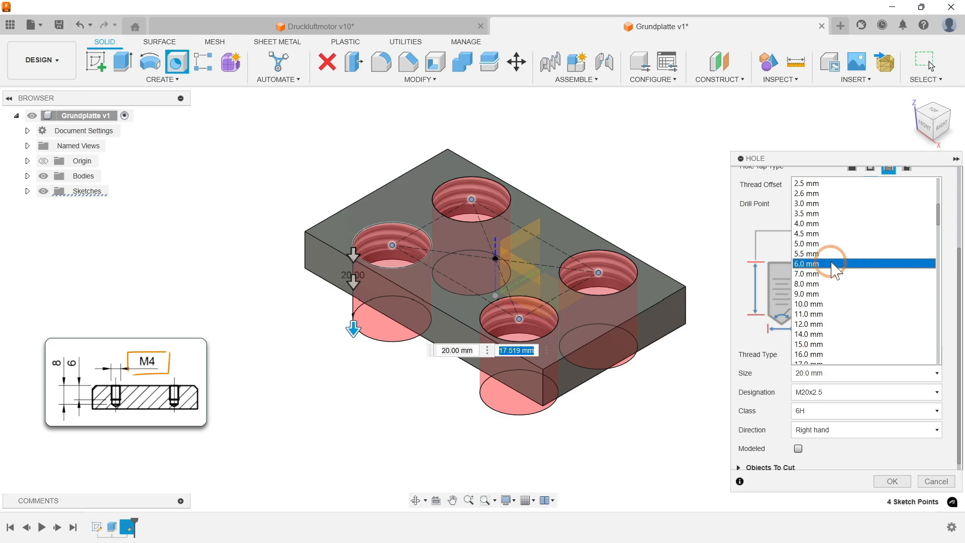
{"action": "left_click", "coordinate": [823, 223]}
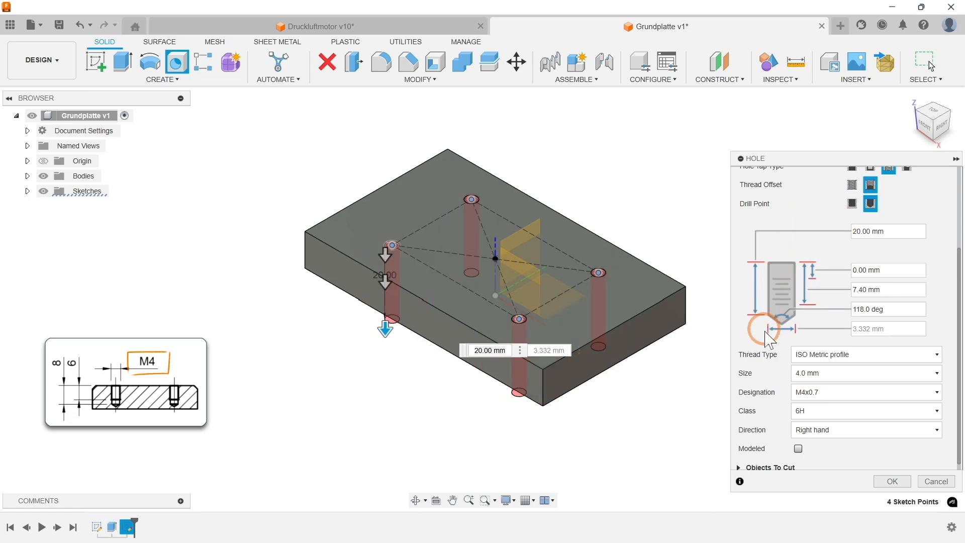
{"action": "left_click", "coordinate": [804, 394]}
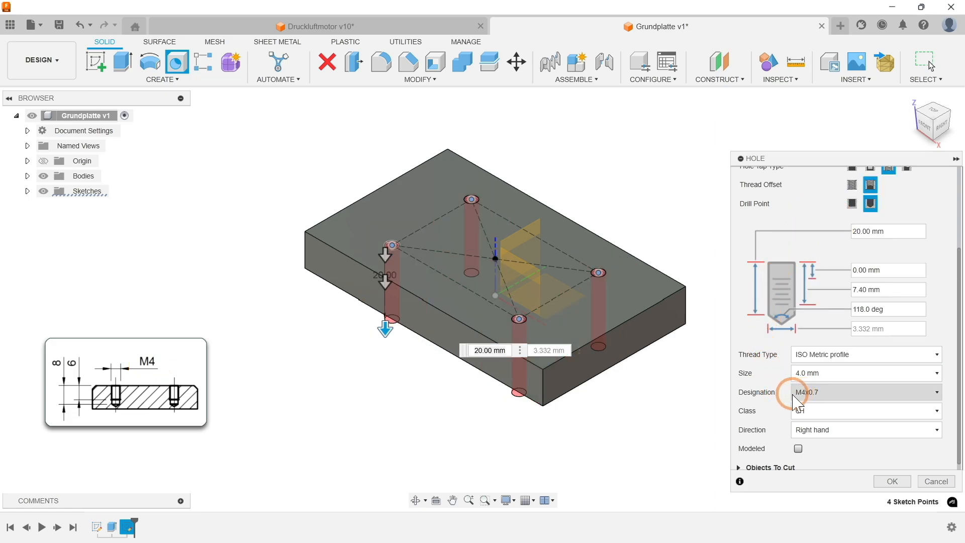
Set the hole depth to 8 mm and the thread depth to 6 mm
{"action": "scroll", "coordinate": [753, 362], "scroll_direction": "up", "scroll_amount": 3}
{"action": "left_click_drag", "start_coordinate": [898, 307], "coordinate": [858, 307]}
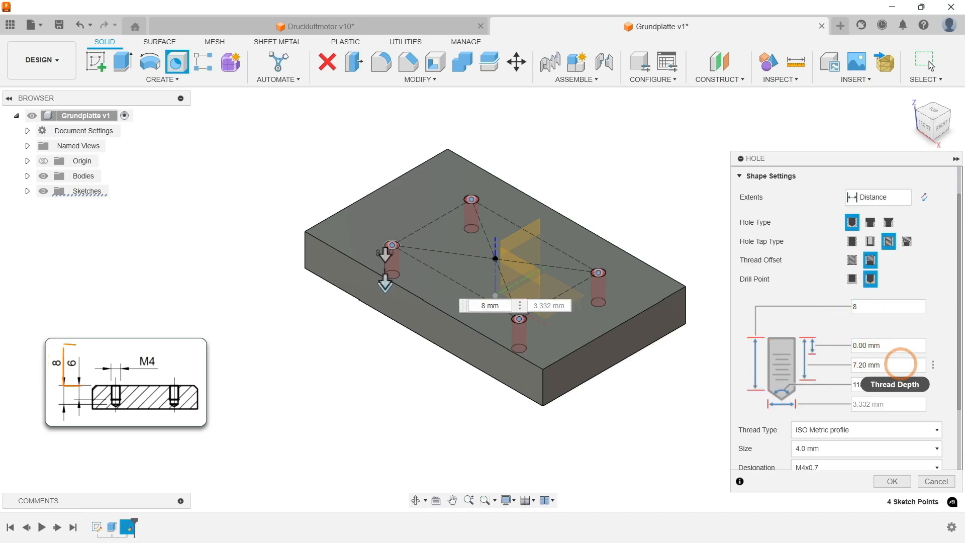
{"action": "left_click", "coordinate": [846, 365]}
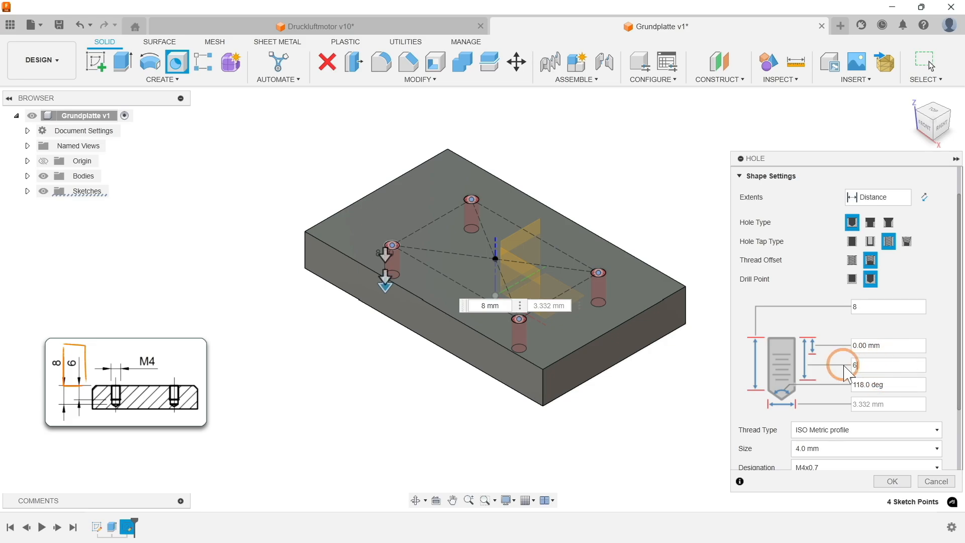
Turn on modeled threads for the holes and inspect the thread geometry of one hole close up
{"action": "scroll", "coordinate": [806, 366], "scroll_direction": "down", "scroll_amount": 3}
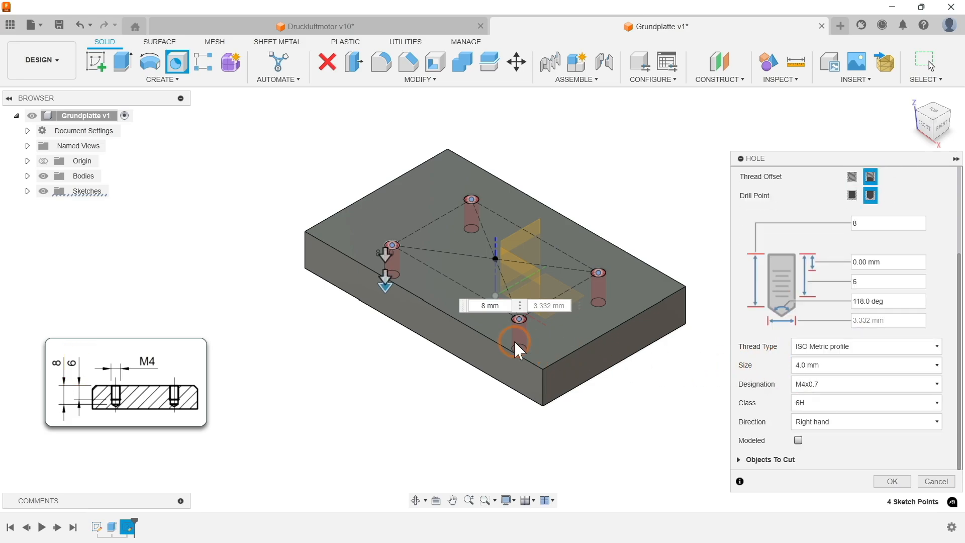
{"action": "scroll", "coordinate": [515, 343], "scroll_direction": "up", "scroll_amount": 8}
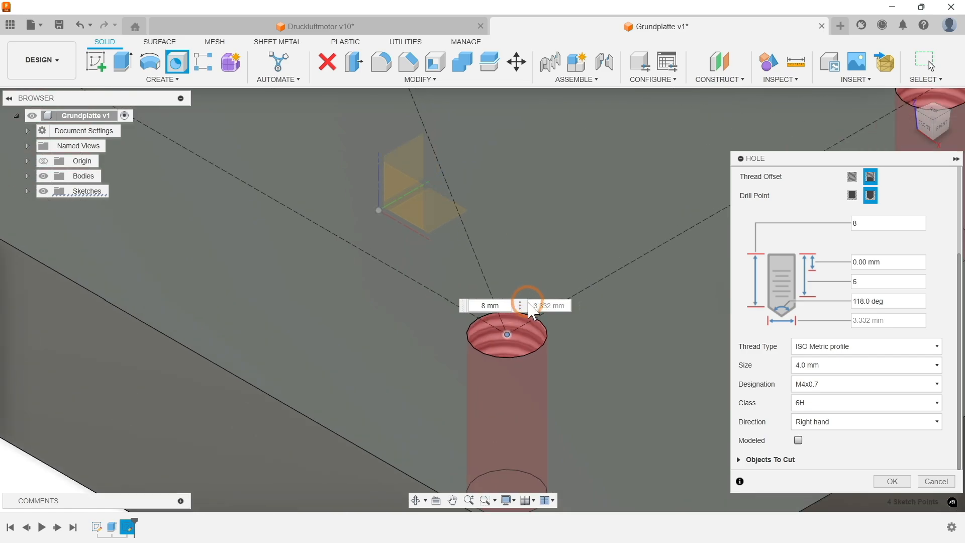
{"action": "scroll", "coordinate": [533, 310], "scroll_direction": "up", "scroll_amount": 3}
{"action": "left_click", "coordinate": [798, 441]}
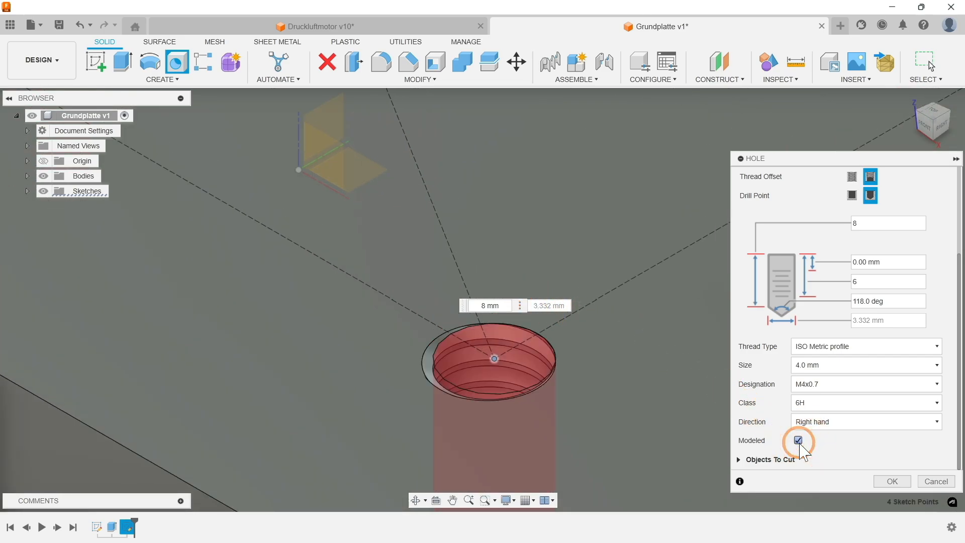
{"action": "scroll", "coordinate": [547, 400], "scroll_direction": "up", "scroll_amount": 6}
{"action": "middle_click_drag", "start_coordinate": [496, 372], "coordinate": [385, 400]}
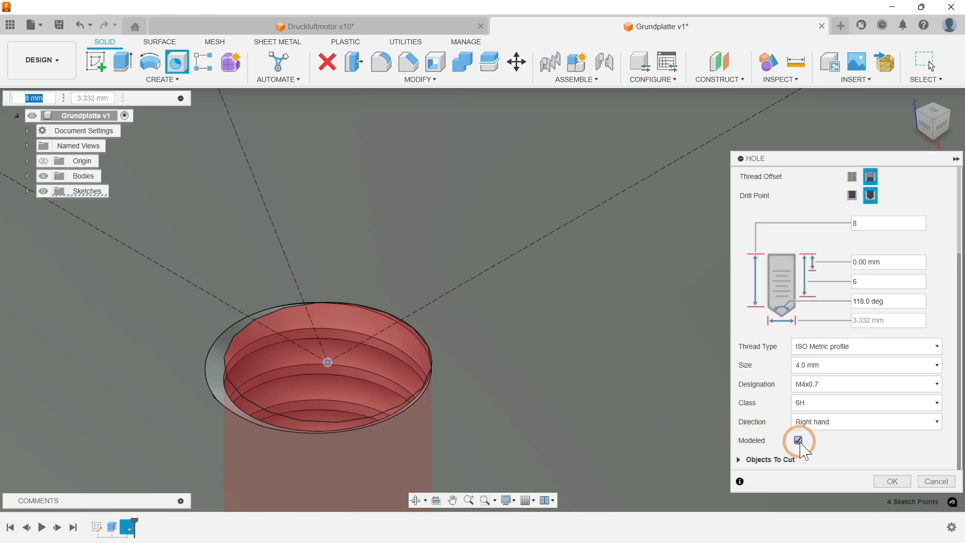
Switch modeled threads off and on again to compare, and finish the hole feature with modeled threads enabled
{"action": "left_click", "coordinate": [797, 440]}
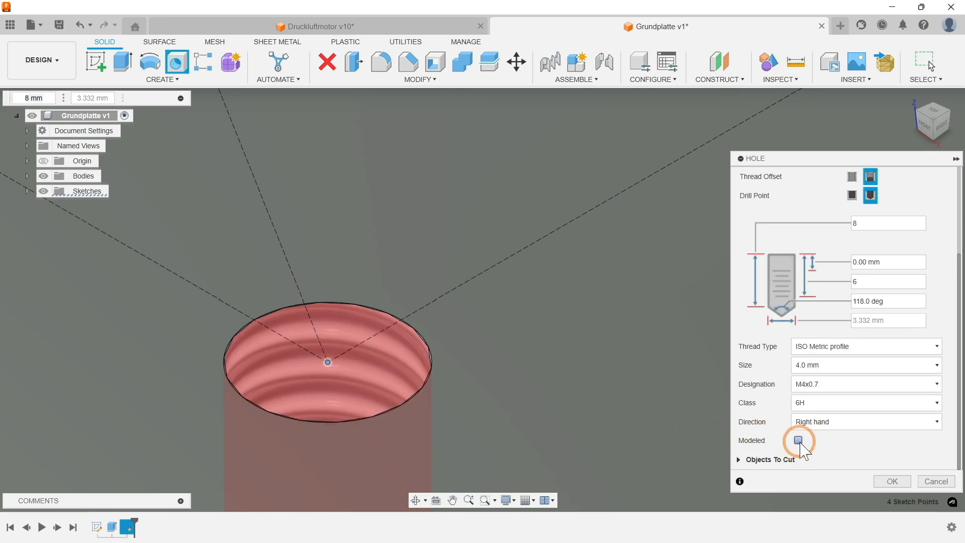
{"action": "left_click", "coordinate": [799, 441]}
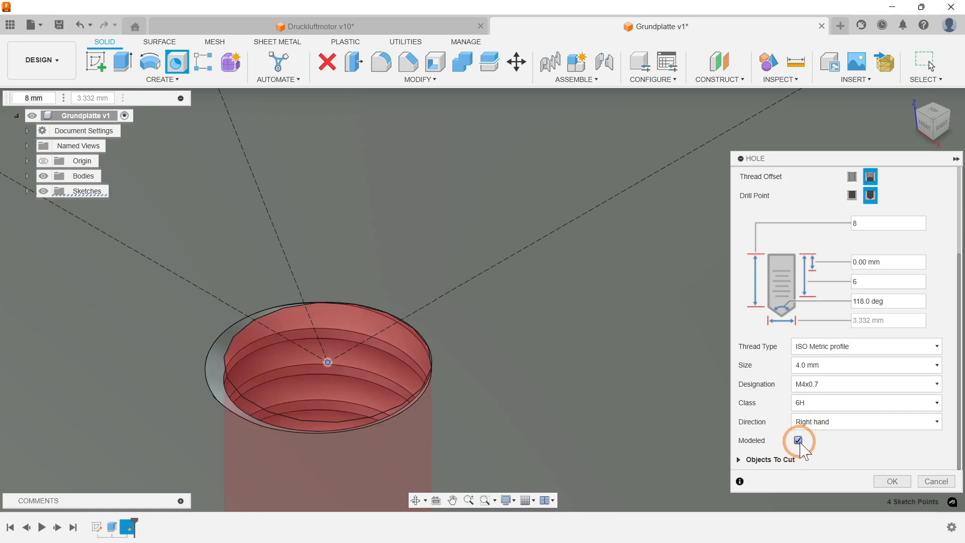
{"action": "left_click", "coordinate": [890, 479]}
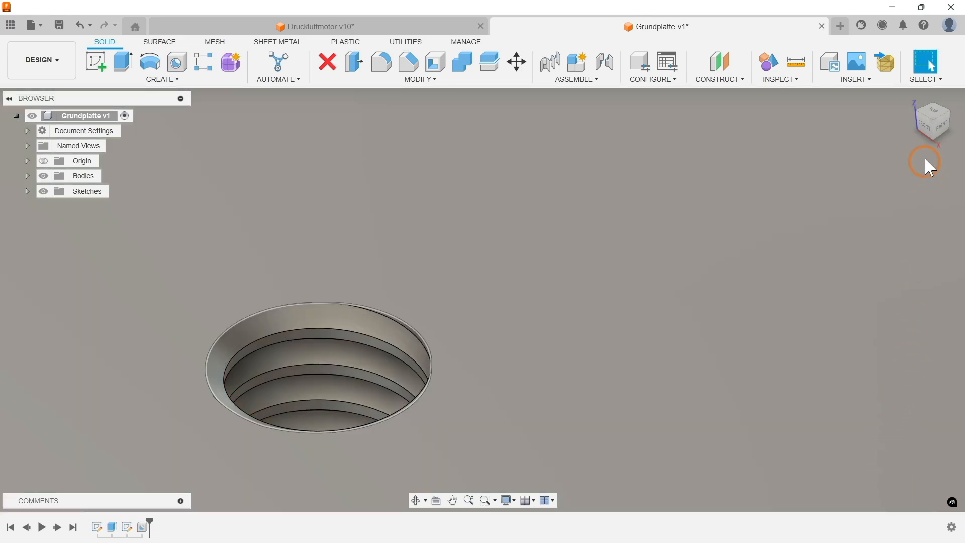
{"action": "left_click", "coordinate": [913, 99]}
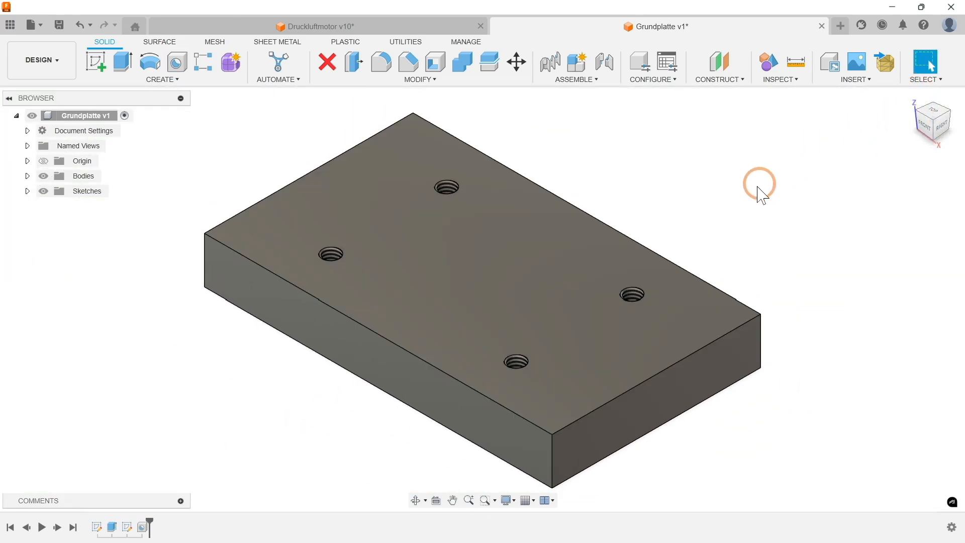
Set the visual style to Shaded with Hidden Edges and examine the threaded holes' depth in the front view
{"action": "left_click", "coordinate": [506, 500]}
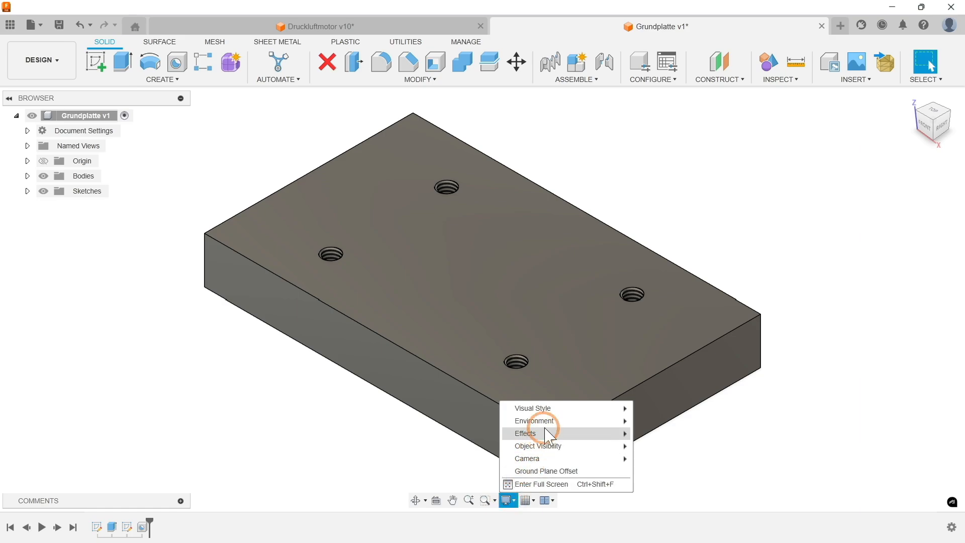
{"action": "mouse_move", "coordinate": [556, 406]}
{"action": "left_click", "coordinate": [680, 420]}
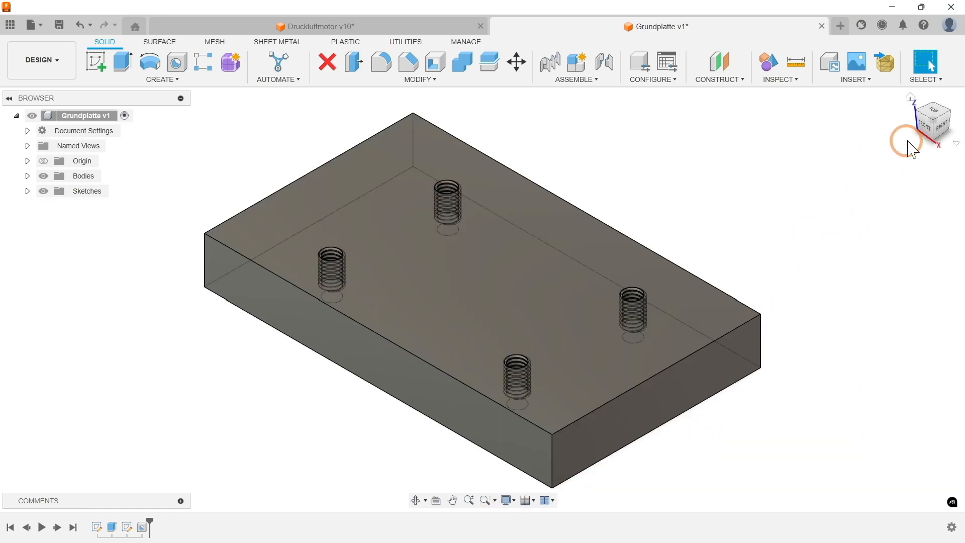
{"action": "left_click", "coordinate": [926, 125]}
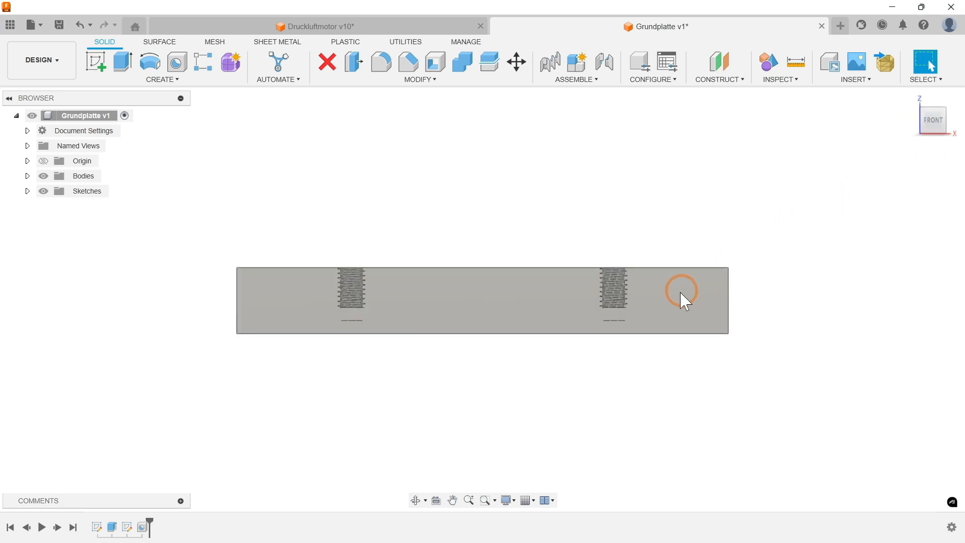
{"action": "scroll", "coordinate": [674, 296], "scroll_direction": "up", "scroll_amount": 5}
{"action": "scroll", "coordinate": [662, 304], "scroll_direction": "up", "scroll_amount": 2}
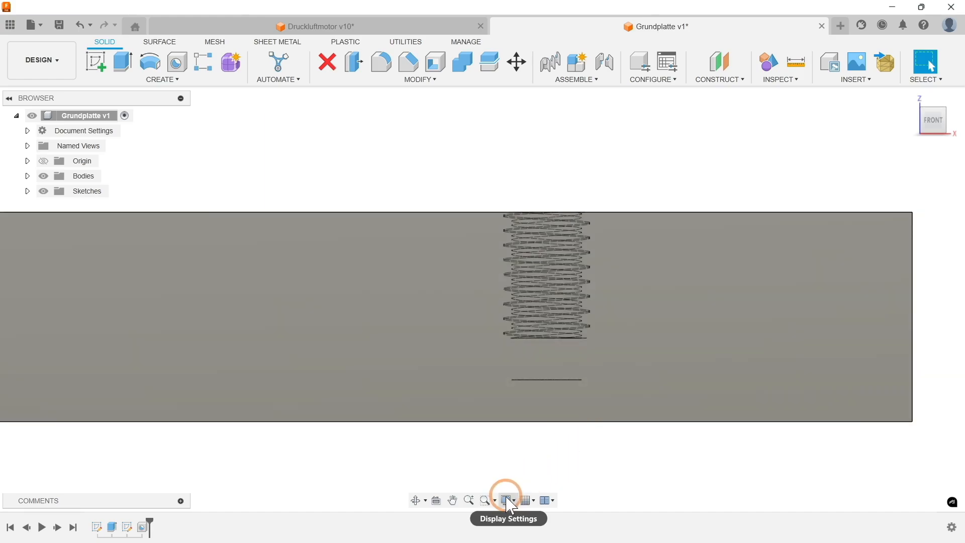
Set the visual style to Shaded with Visible Edges Only and return to the home view
{"action": "left_click", "coordinate": [508, 500]}
{"action": "mouse_move", "coordinate": [551, 413]}
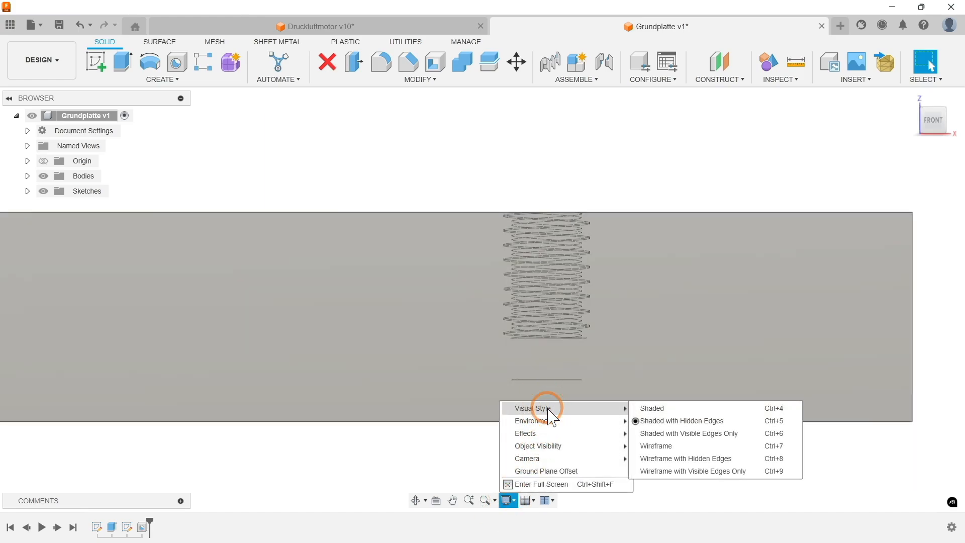
{"action": "left_click", "coordinate": [708, 434]}
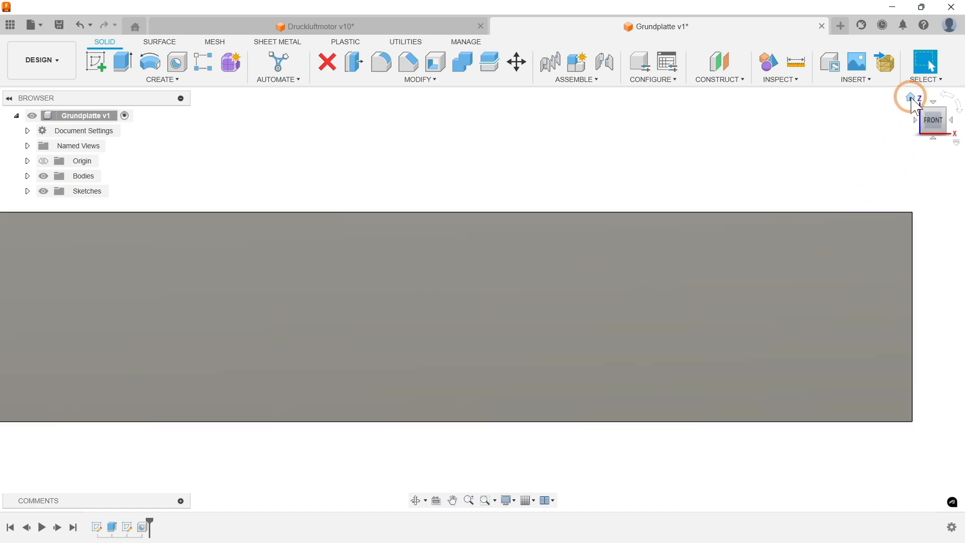
{"action": "left_click", "coordinate": [911, 97]}
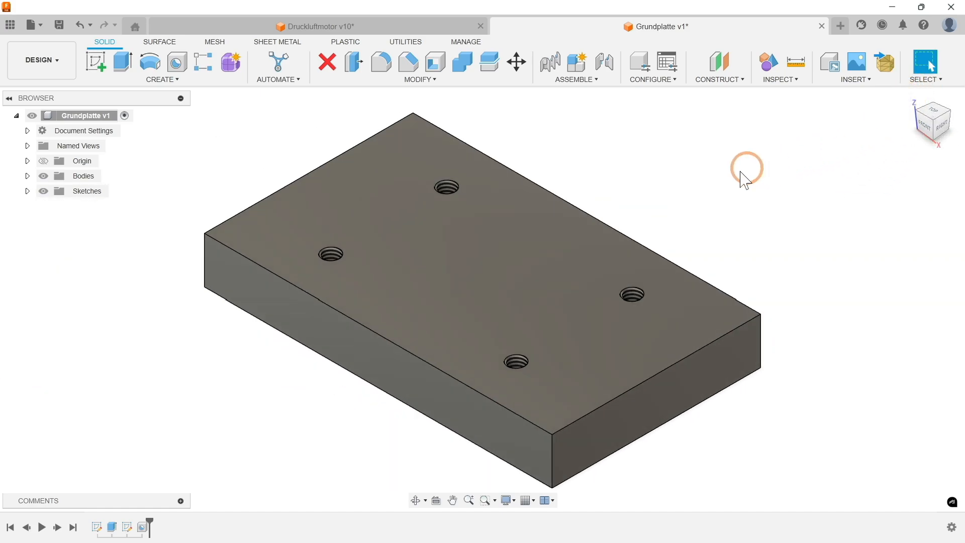
Edit the hole feature and turn off modeled threads for the four holes
{"action": "double_click", "coordinate": [143, 526]}
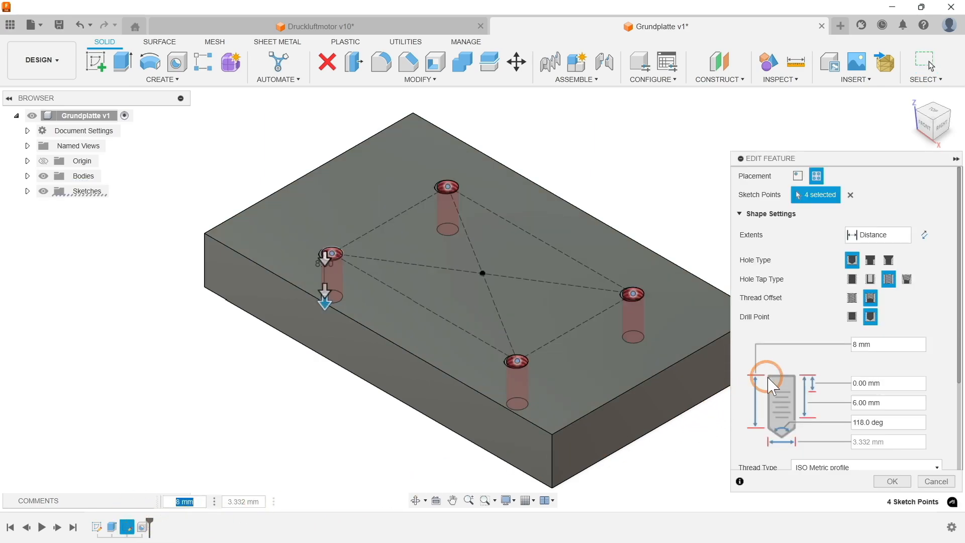
{"action": "scroll", "coordinate": [767, 374], "scroll_direction": "down", "scroll_amount": 5}
{"action": "left_click", "coordinate": [798, 441]}
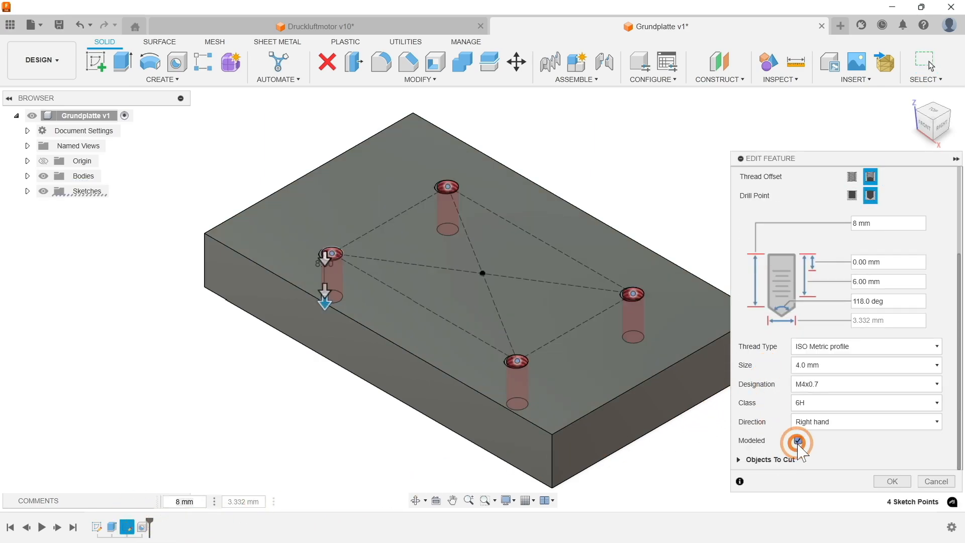
{"action": "left_click", "coordinate": [893, 482]}
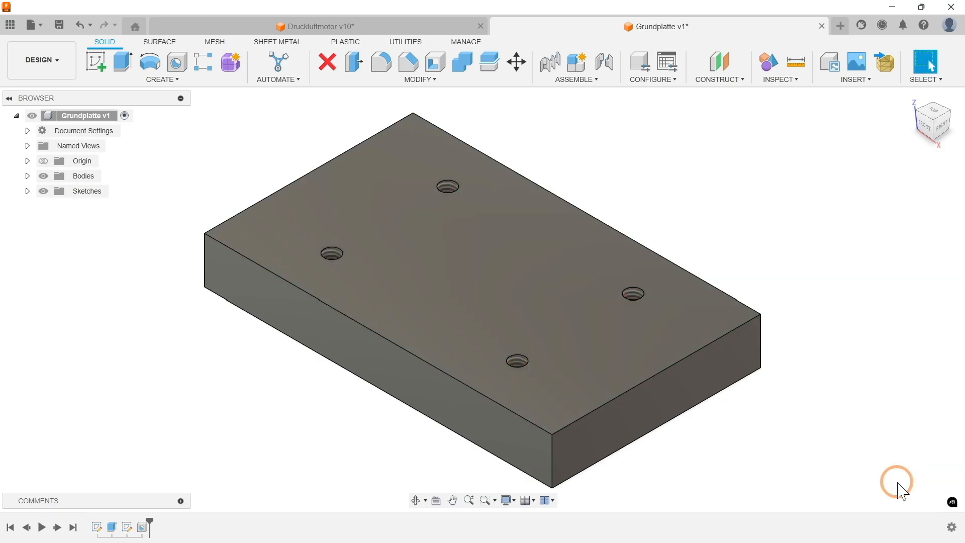
Fillet the four vertical corner edges of the plate with a constant radius of 10 mm
{"action": "left_click", "coordinate": [414, 83]}
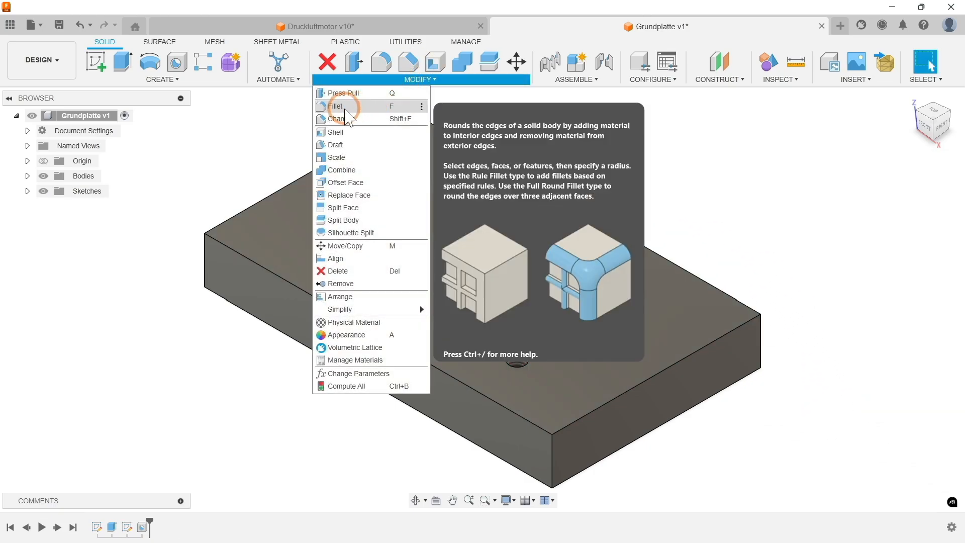
{"action": "left_click", "coordinate": [345, 106]}
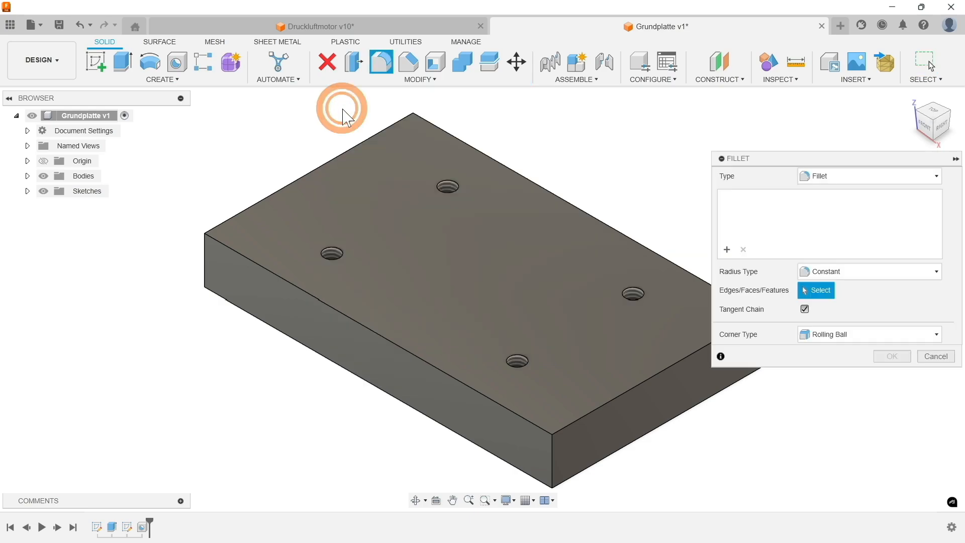
{"action": "left_click", "coordinate": [204, 254]}
{"action": "left_click", "coordinate": [551, 458]}
{"action": "mouse_move", "coordinate": [730, 438]}
{"action": "middle_mouse_down", "text": "shift"}
{"action": "mouse_move", "coordinate": [760, 414]}
{"action": "mouse_move", "coordinate": [623, 409]}
{"action": "mouse_move", "coordinate": [686, 422]}
{"action": "middle_mouse_up", "text": "shift"}
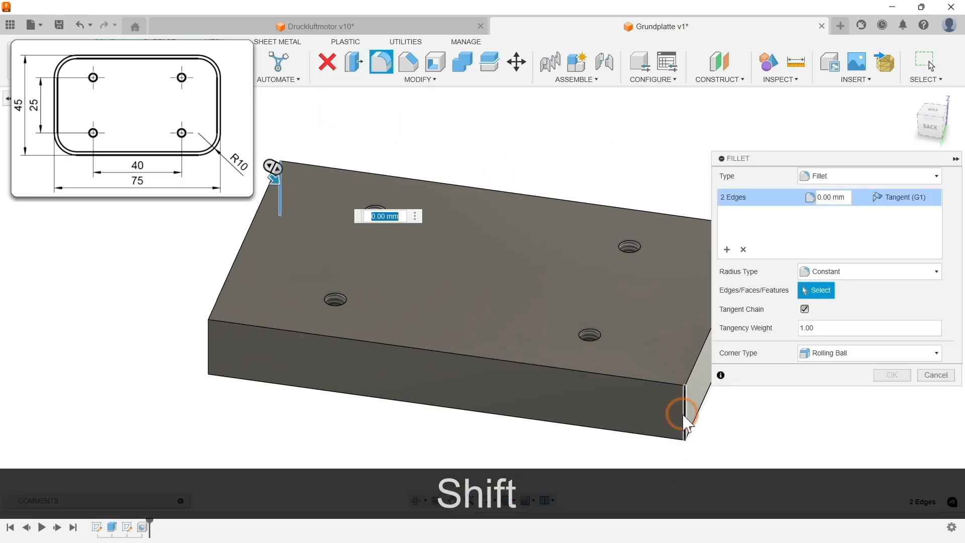
{"action": "left_click", "coordinate": [207, 341], "text": "shift"}
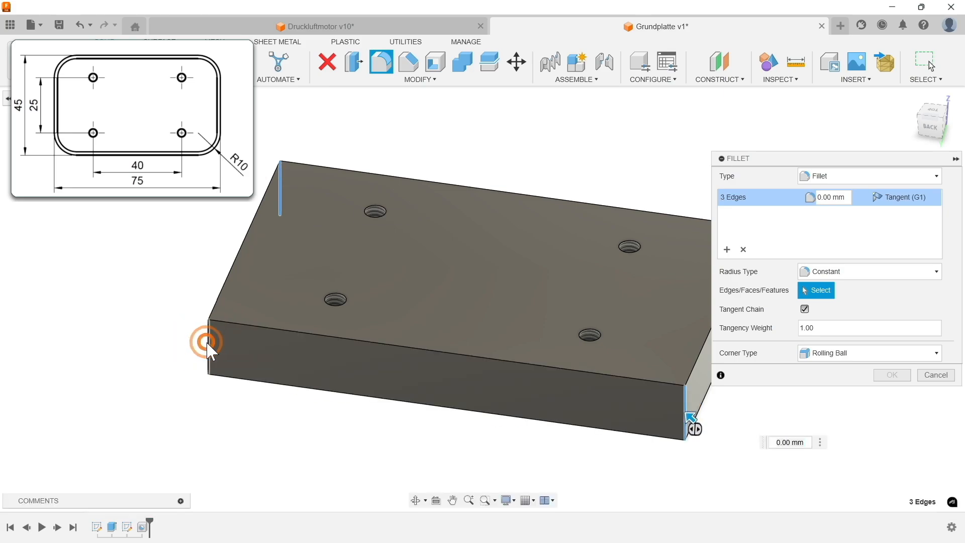
{"action": "left_click", "coordinate": [241, 324]}
{"action": "left_click", "coordinate": [231, 267]}
{"action": "left_click", "coordinate": [271, 326]}
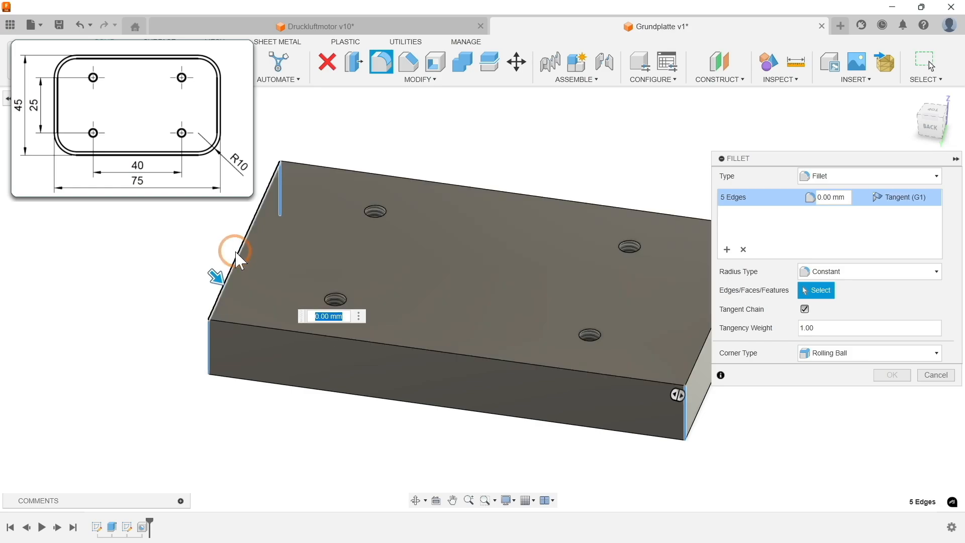
{"action": "left_click", "coordinate": [237, 257]}
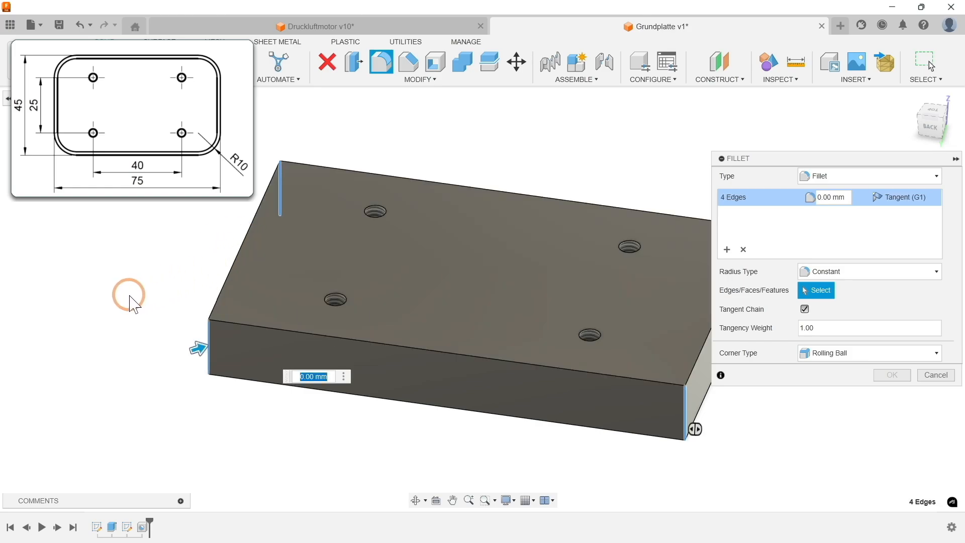
{"action": "type", "text": "10"}
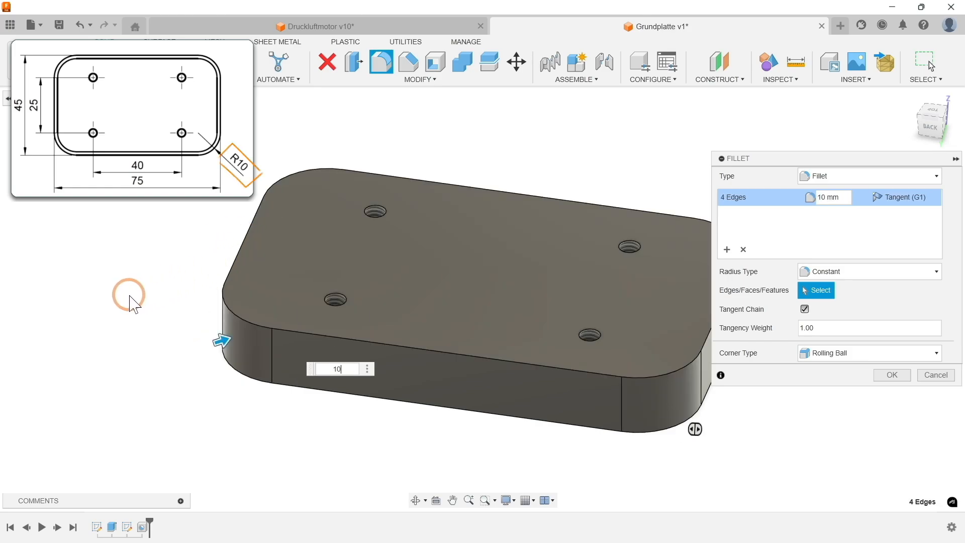
{"action": "key", "text": "Return"}
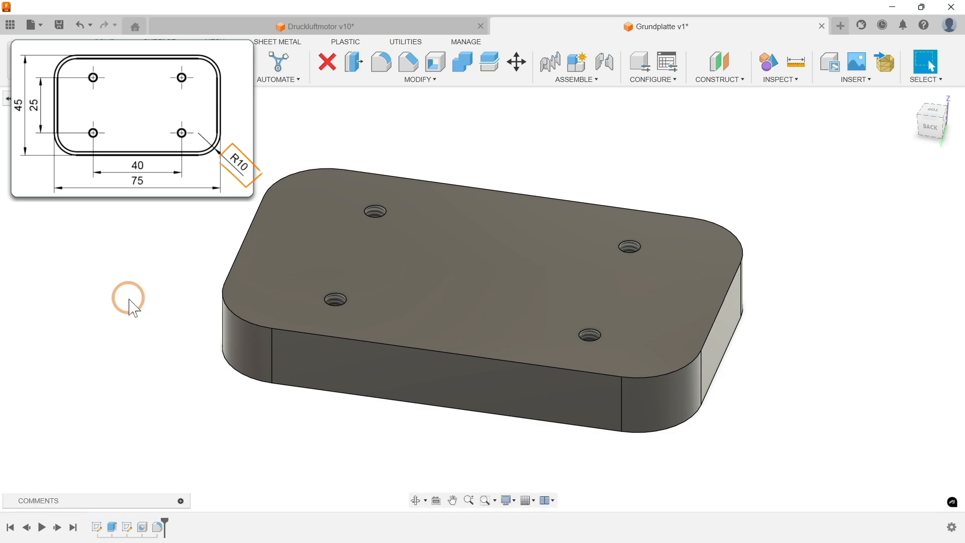
Reopen the corner fillet and try out adjusting its radius in the model, keeping it at 10 mm
{"action": "double_click", "coordinate": [159, 526]}
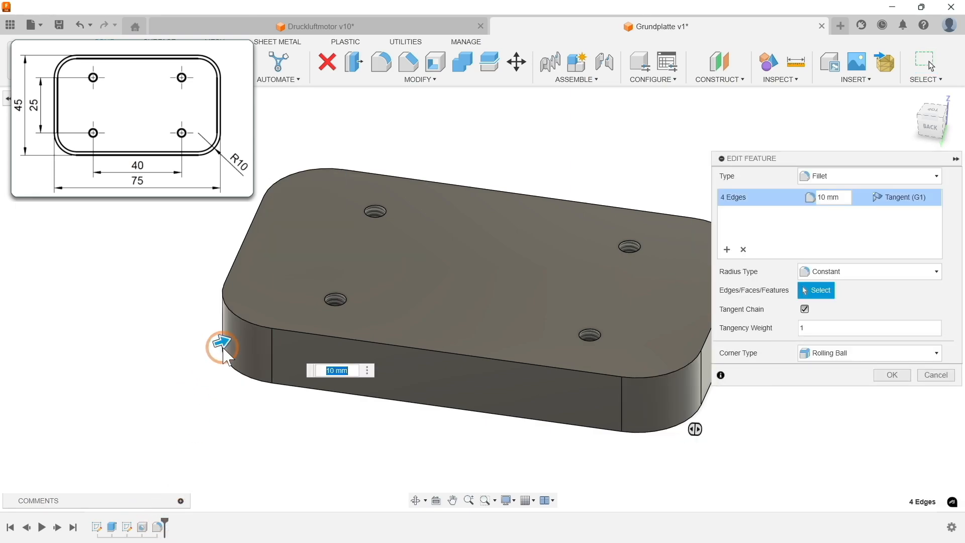
{"action": "mouse_move", "coordinate": [222, 341]}
{"action": "left_mouse_down"}
{"action": "mouse_move", "coordinate": [205, 347]}
{"action": "mouse_move", "coordinate": [225, 345]}
{"action": "left_mouse_up"}
{"action": "left_click", "coordinate": [888, 376]}
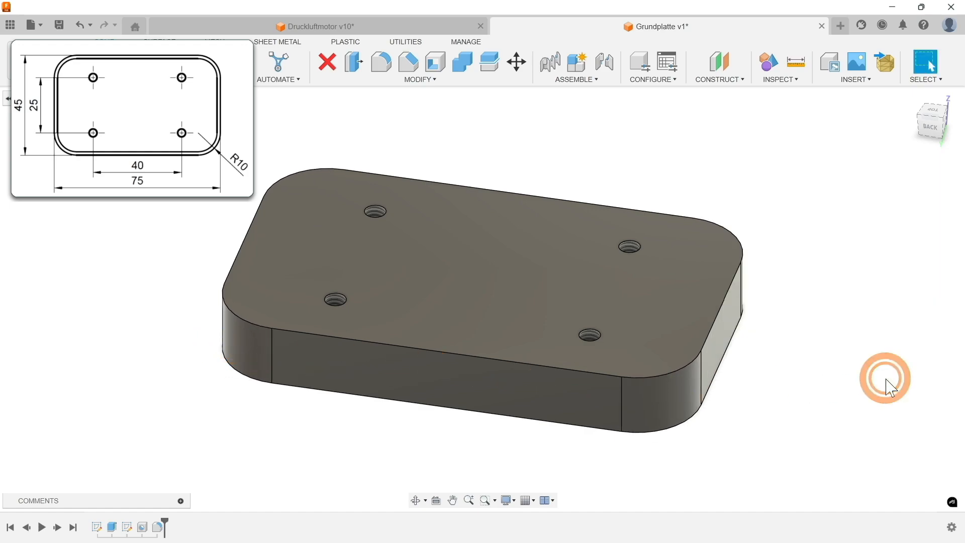
Chamfer the outer edge loop of the plate's top face with an equal distance of 1.5 mm
{"action": "left_click", "coordinate": [421, 80]}
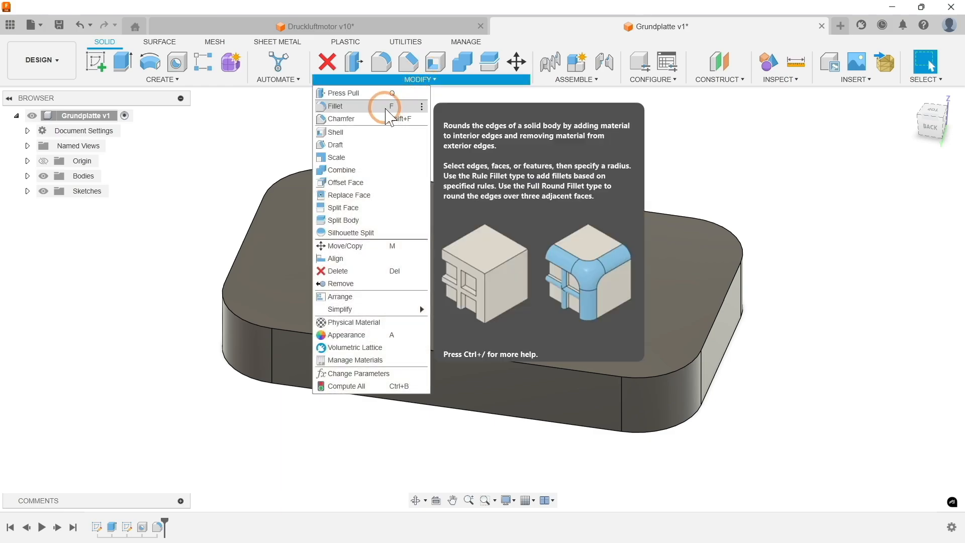
{"action": "left_click", "coordinate": [378, 120]}
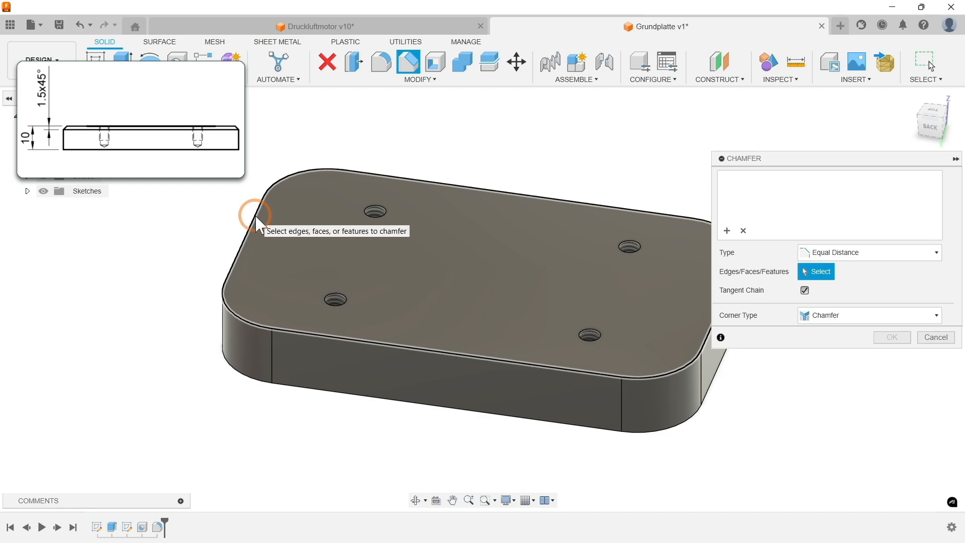
{"action": "left_click", "coordinate": [256, 221]}
{"action": "type", "text": "1.5"}
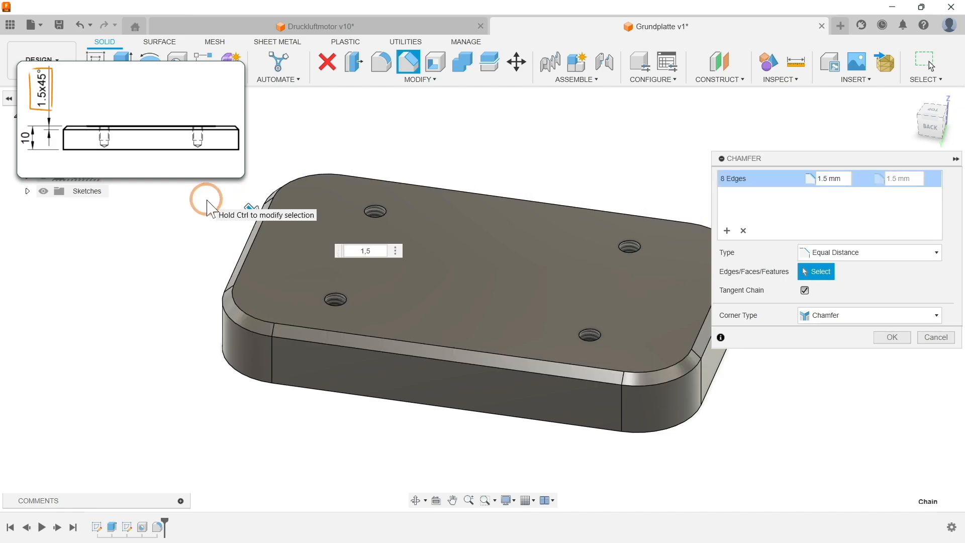
{"action": "key", "text": "Return"}
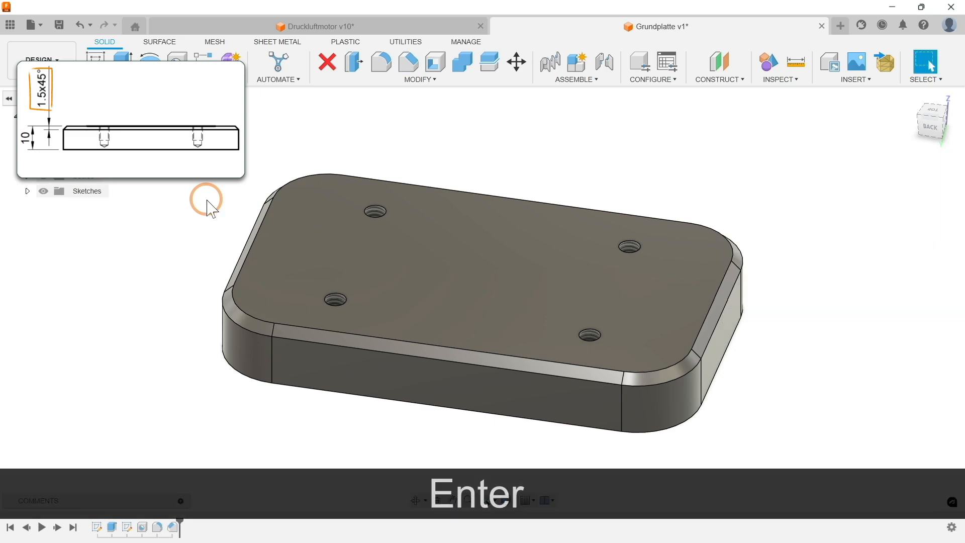
Save the finished plate from the home view as a new version with the description "Finales Design"
{"action": "scroll", "coordinate": [216, 246], "scroll_direction": "down", "scroll_amount": 3}
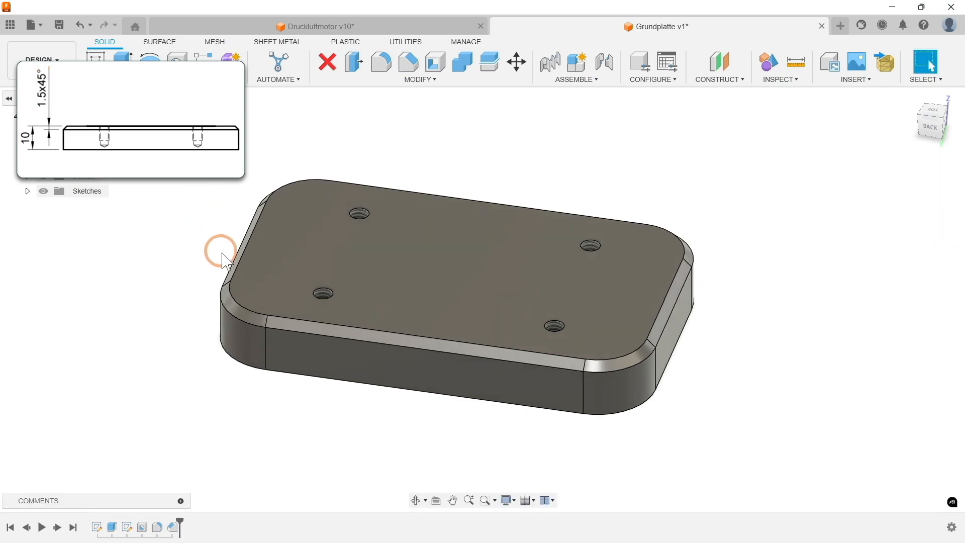
{"action": "middle_click_drag", "start_coordinate": [166, 267], "coordinate": [374, 266], "text": "shift"}
{"action": "mouse_move", "coordinate": [338, 204]}
{"action": "middle_mouse_down"}
{"action": "mouse_move", "coordinate": [366, 187]}
{"action": "mouse_move", "coordinate": [422, 198]}
{"action": "middle_mouse_up"}
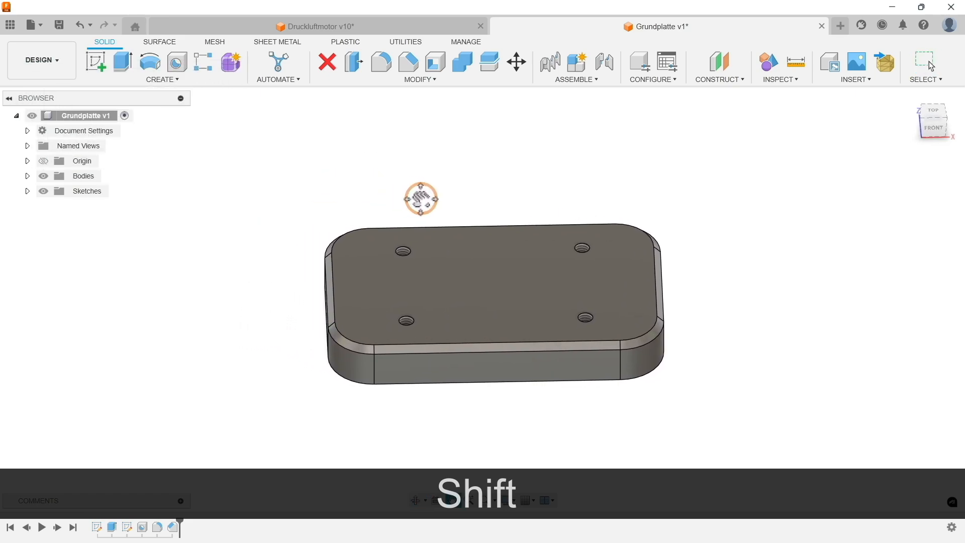
{"action": "left_click", "coordinate": [910, 98]}
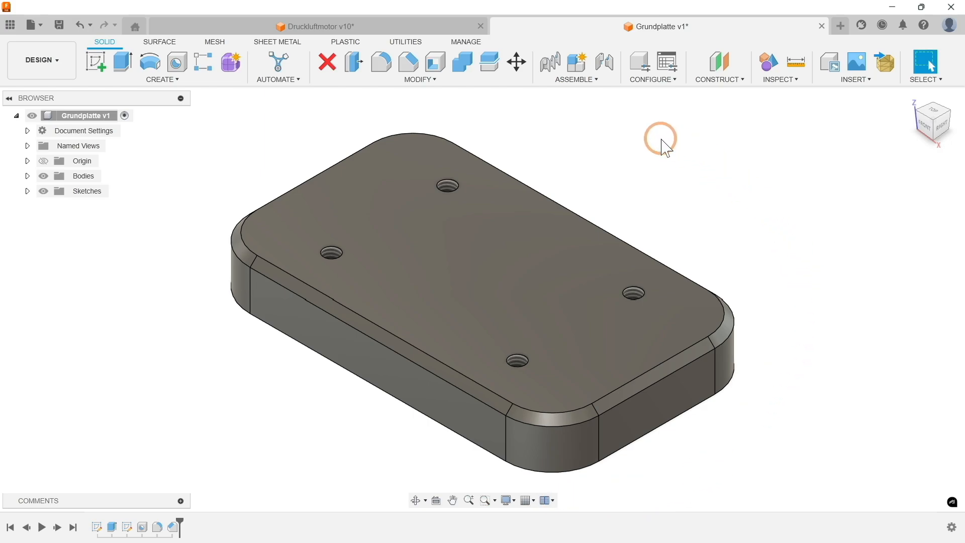
{"action": "left_click", "coordinate": [10, 25]}
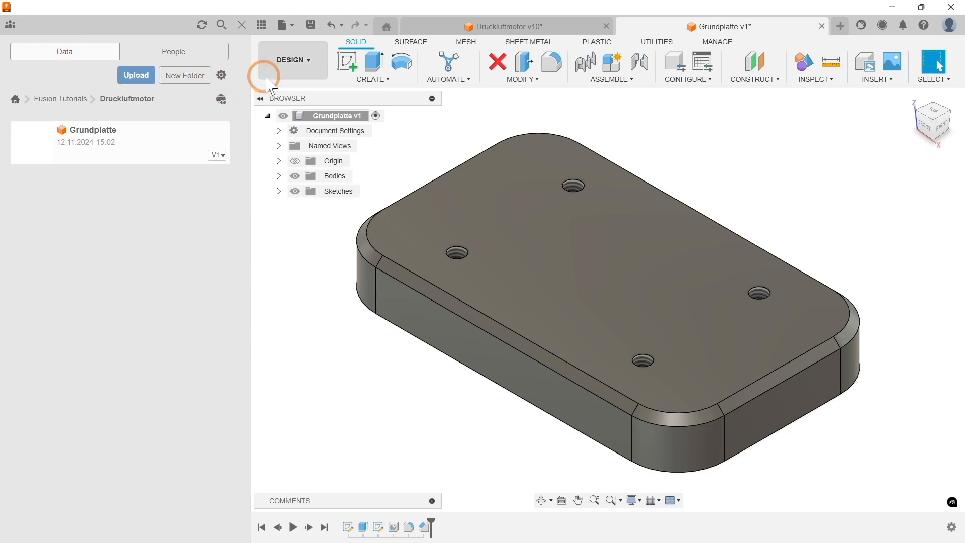
{"action": "left_click", "coordinate": [315, 30]}
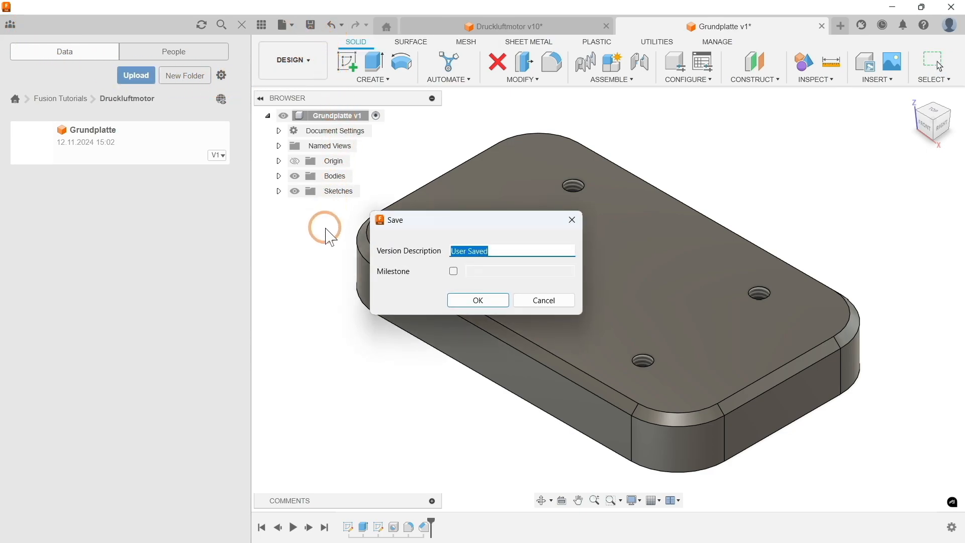
{"action": "type", "text": "Finales Design"}
{"action": "left_click", "coordinate": [479, 301]}
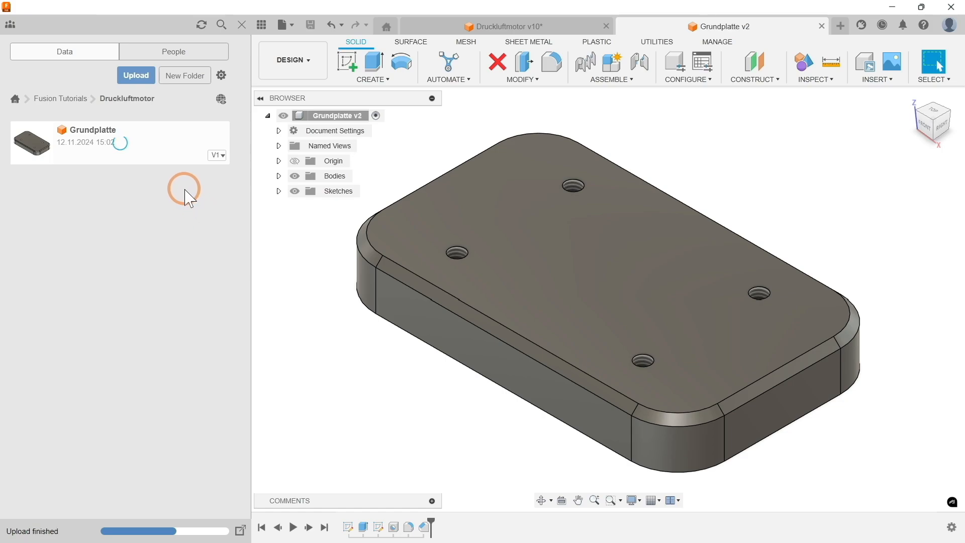
Review the version history of Grundplatte in the project data and close the data overview
{"action": "left_click", "coordinate": [217, 155]}
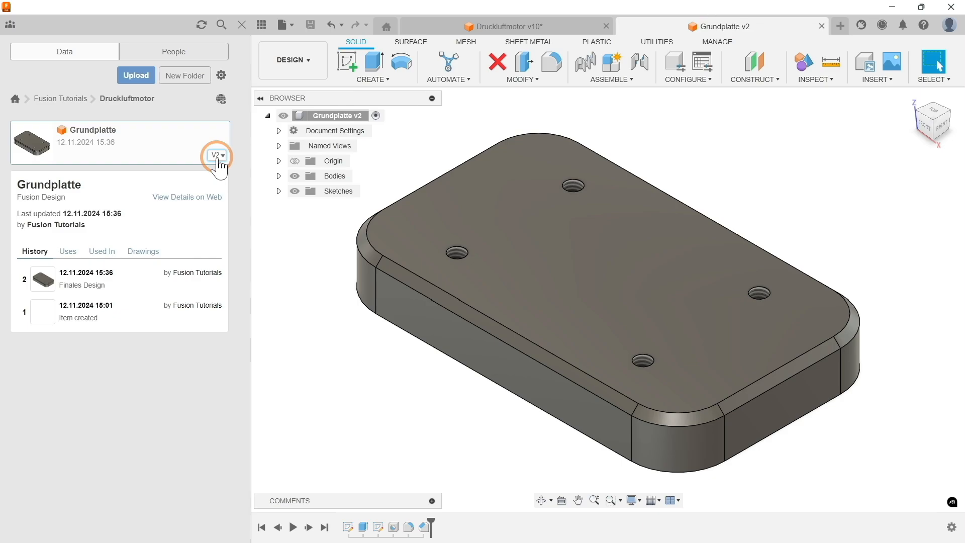
{"action": "left_click", "coordinate": [217, 155]}
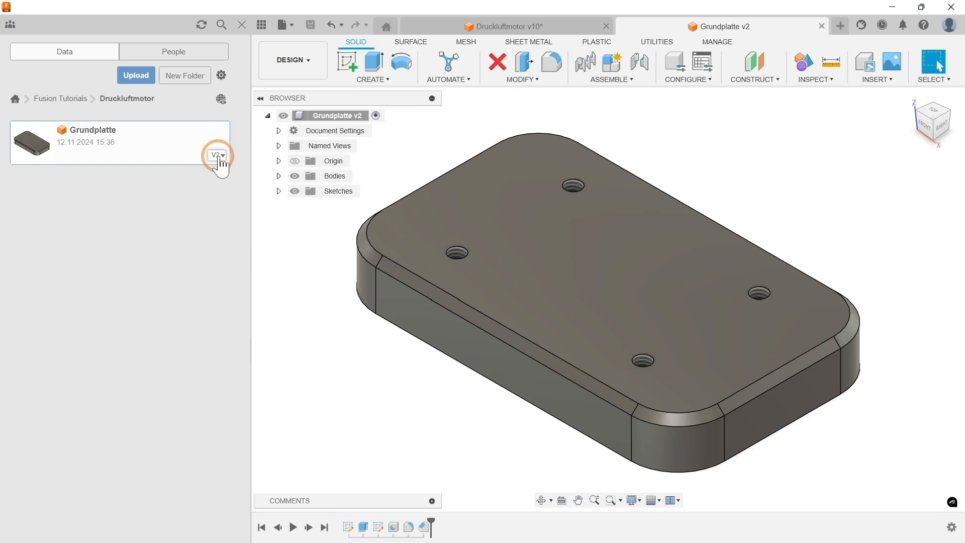
{"action": "left_click", "coordinate": [241, 25]}
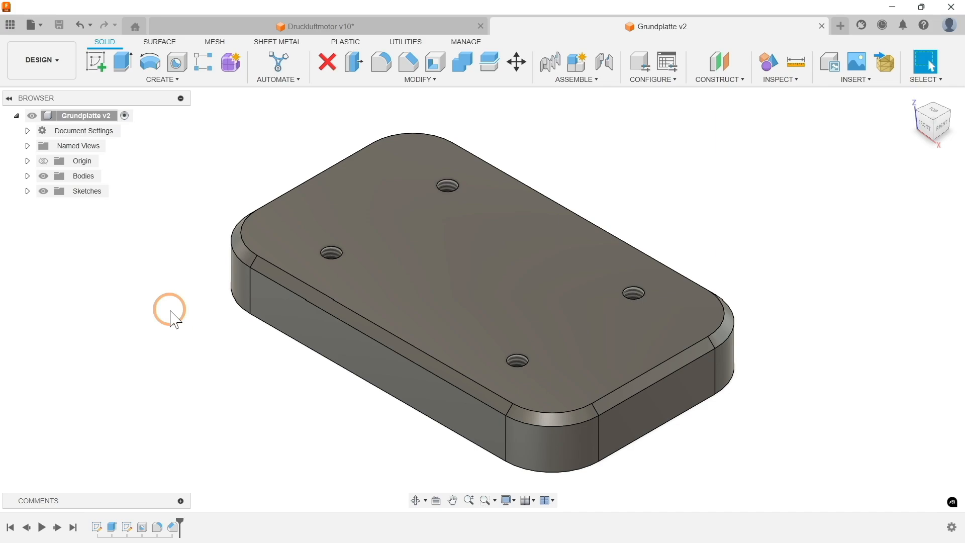
Play back the design timeline to review how the plate was built
{"action": "left_click", "coordinate": [41, 526]}
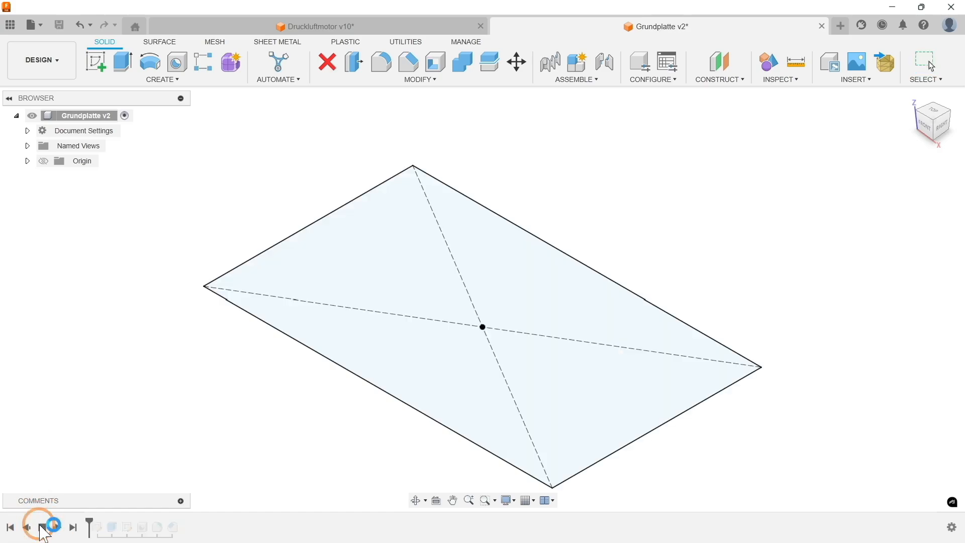